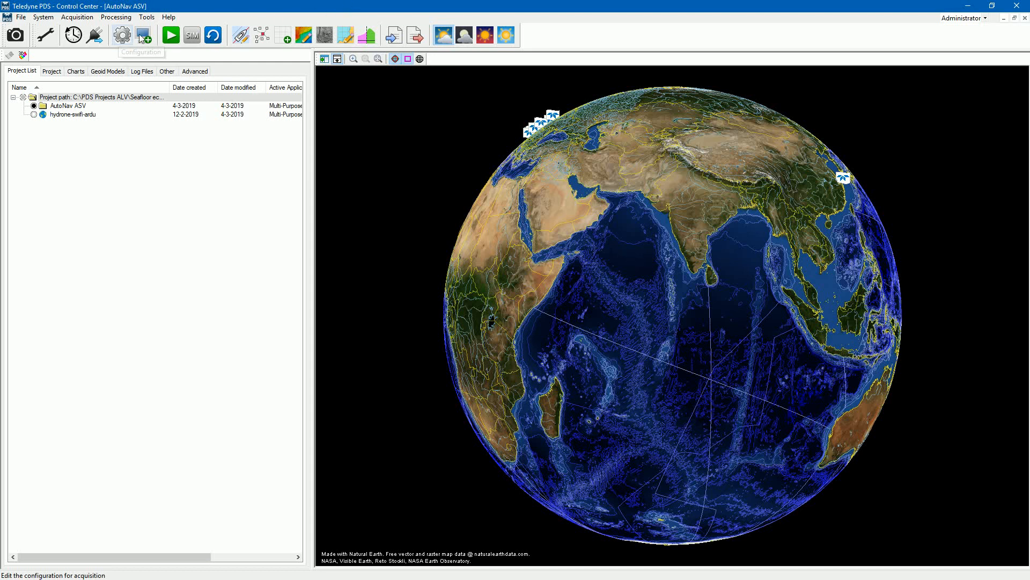
Step: Open the local ASV vessel of the spread configuration and examine its Zero Offset entry in the geometry offsets
left_click(122, 35)
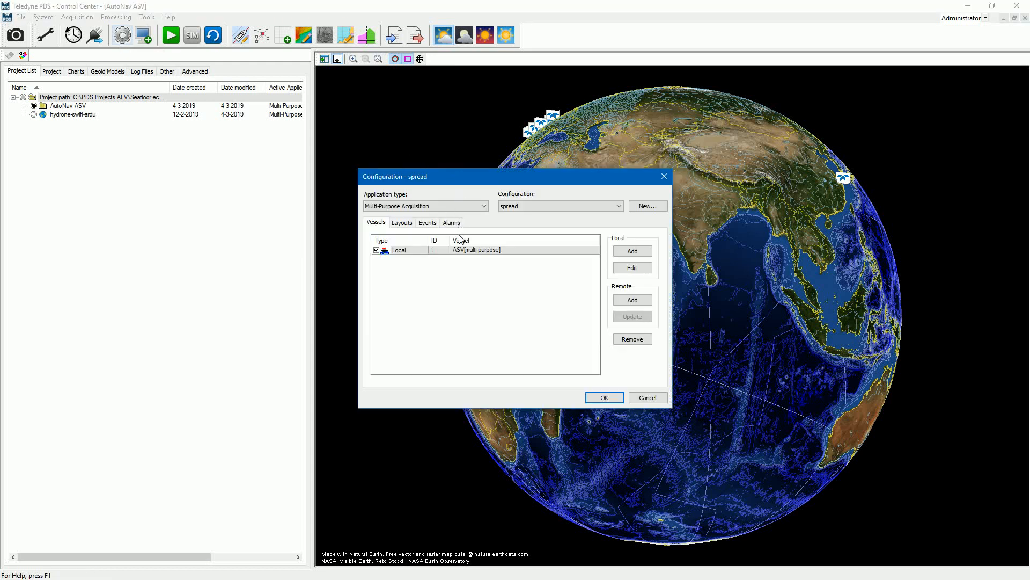
double_click(460, 251)
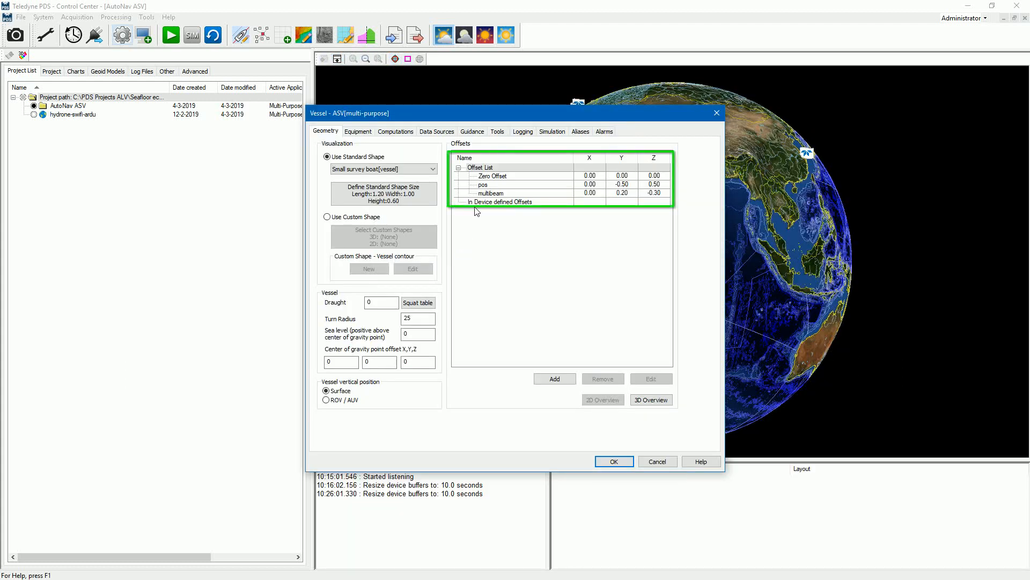
left_click(486, 176)
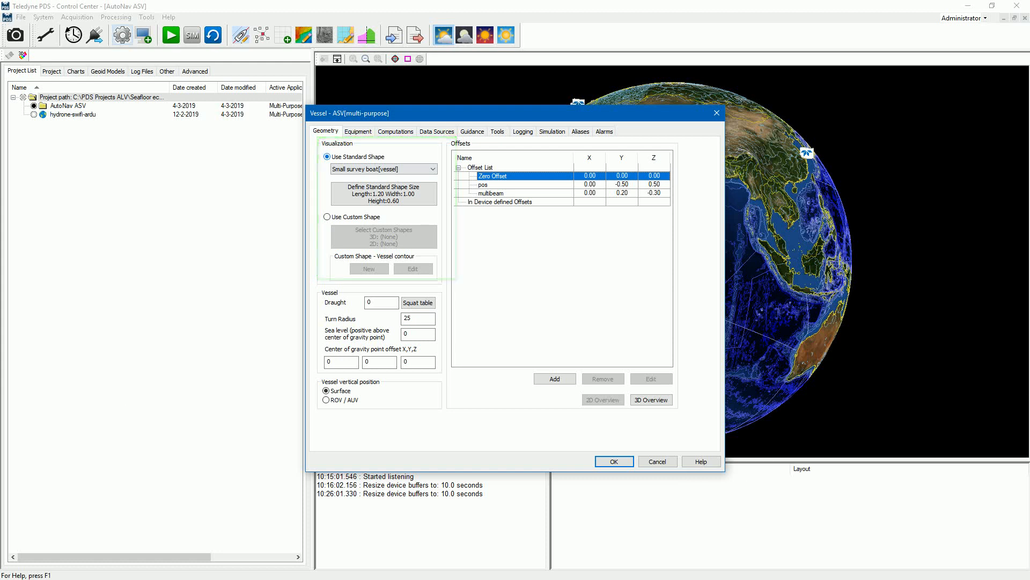
Step: Review the vessel's available equipment drivers, checking AutoNav under Autopilot Output and PicoMB under MultiBeam (All Options)
left_click(359, 132)
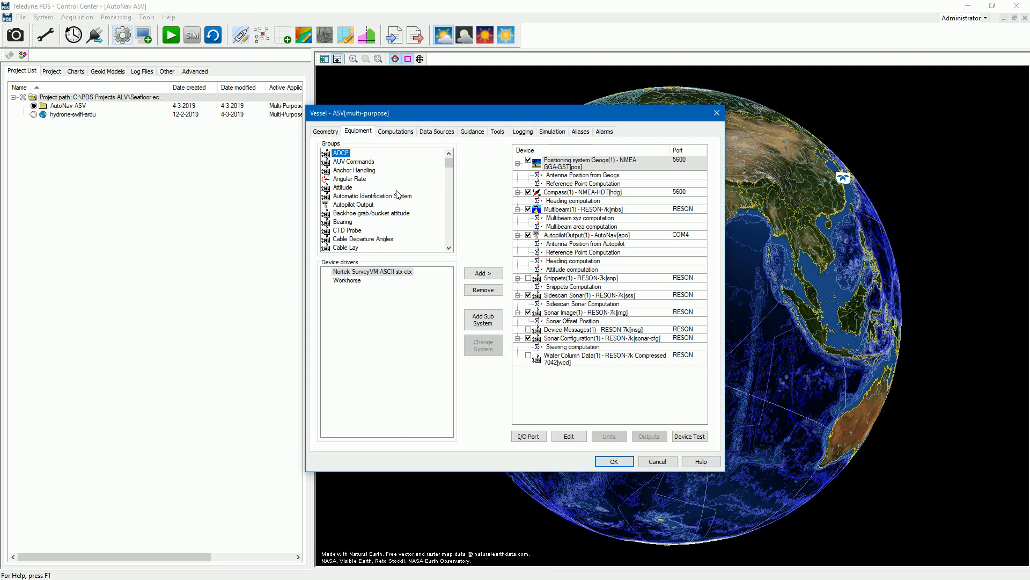
left_click(364, 208)
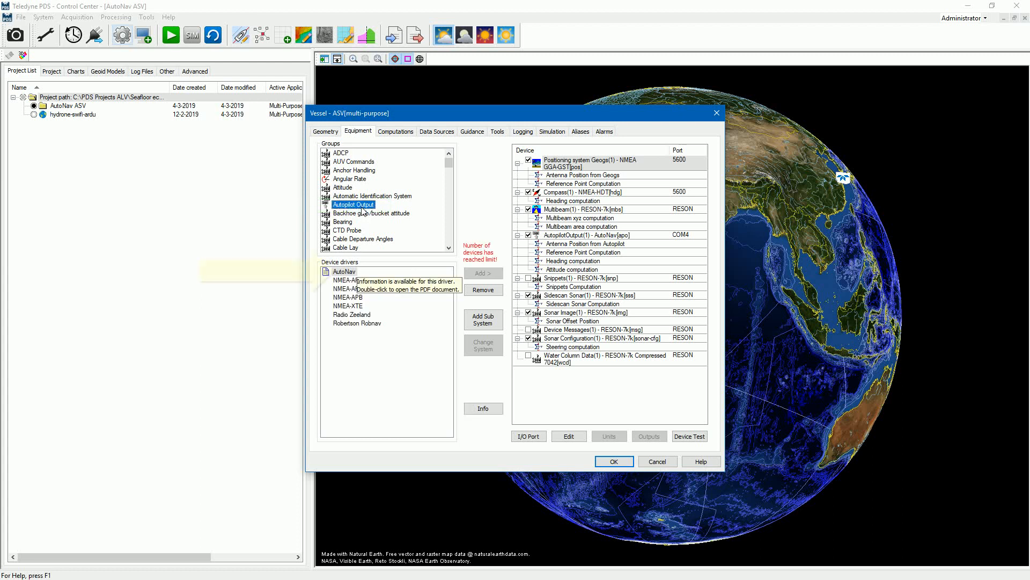
left_click(351, 272)
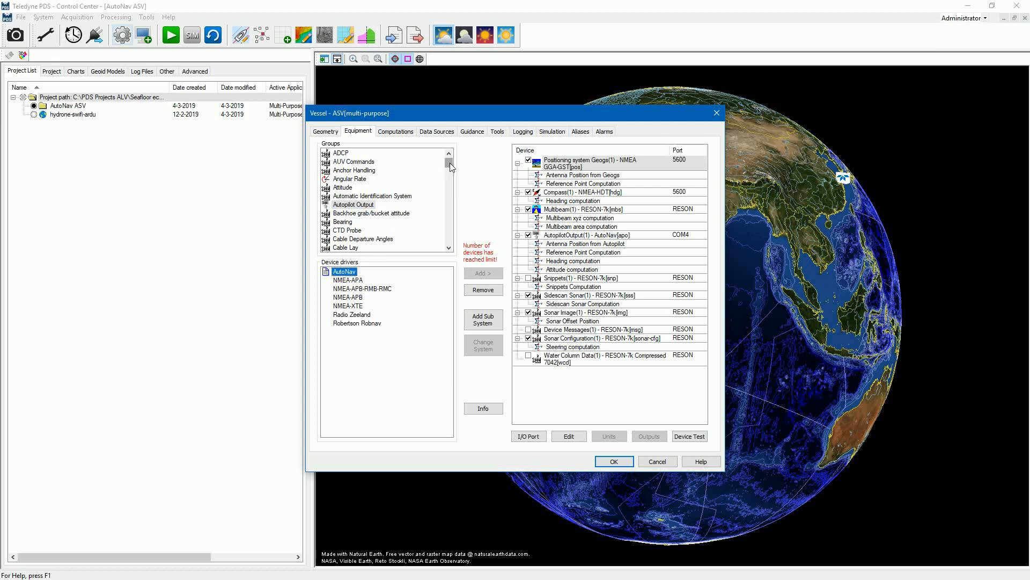
left_click_drag(449, 163, 455, 203)
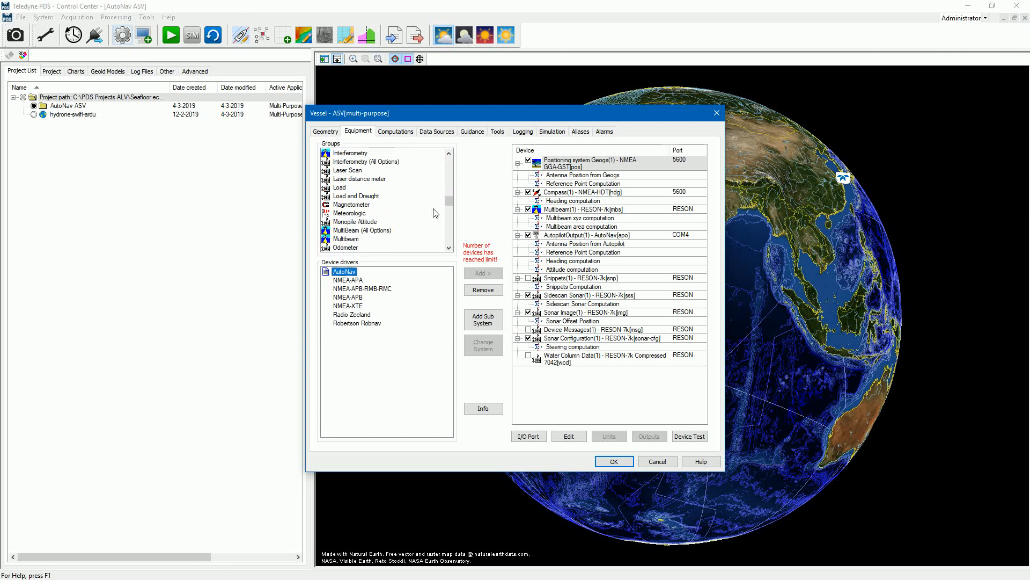
left_click(364, 231)
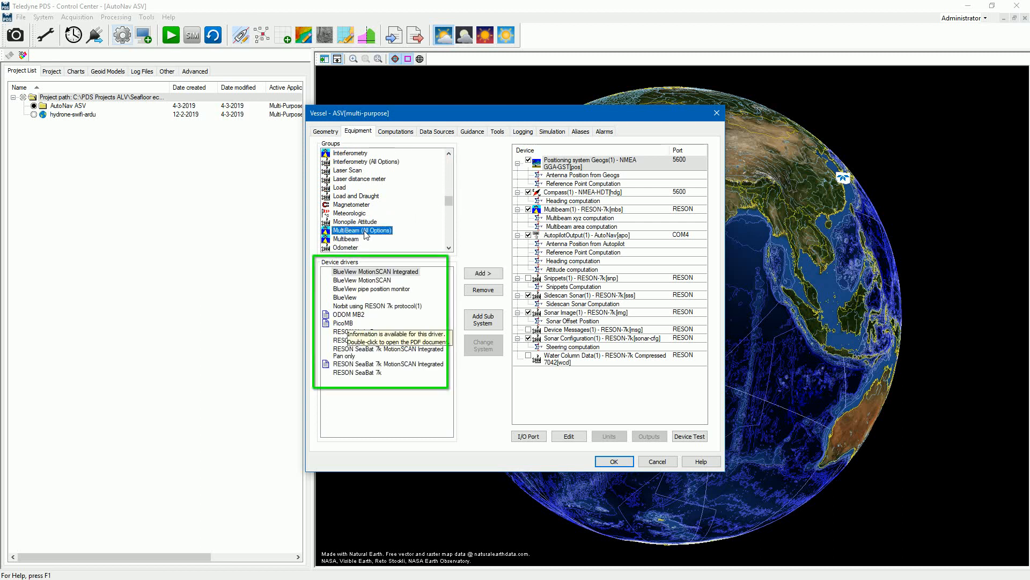
left_click(343, 324)
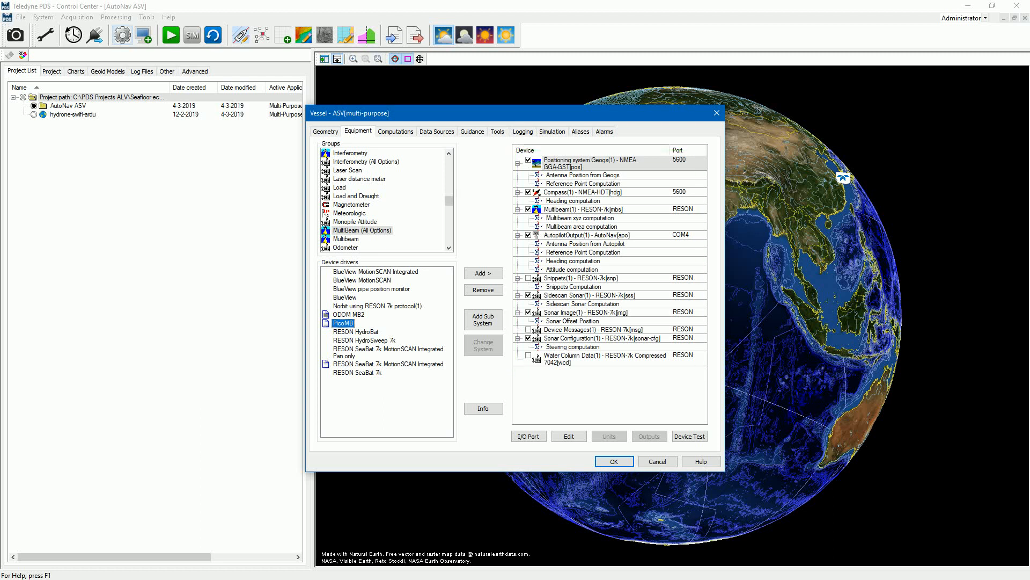
scroll(361, 209, "up", 10)
left_click(358, 205)
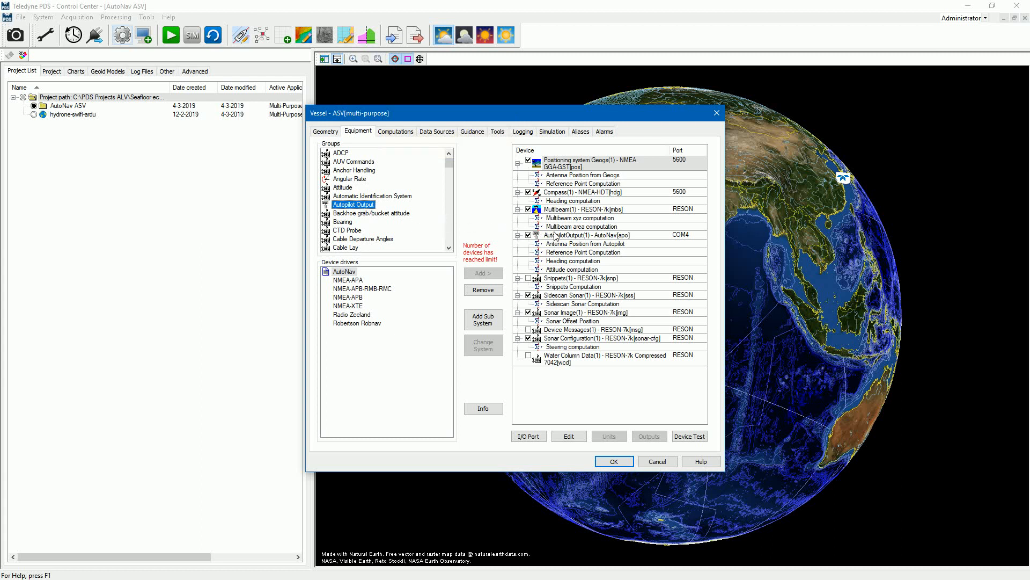
Step: Confirm COM4 at 57600 bits per second as the AutoNav autopilot's port and Zero Offset as its device offset
left_click(575, 236)
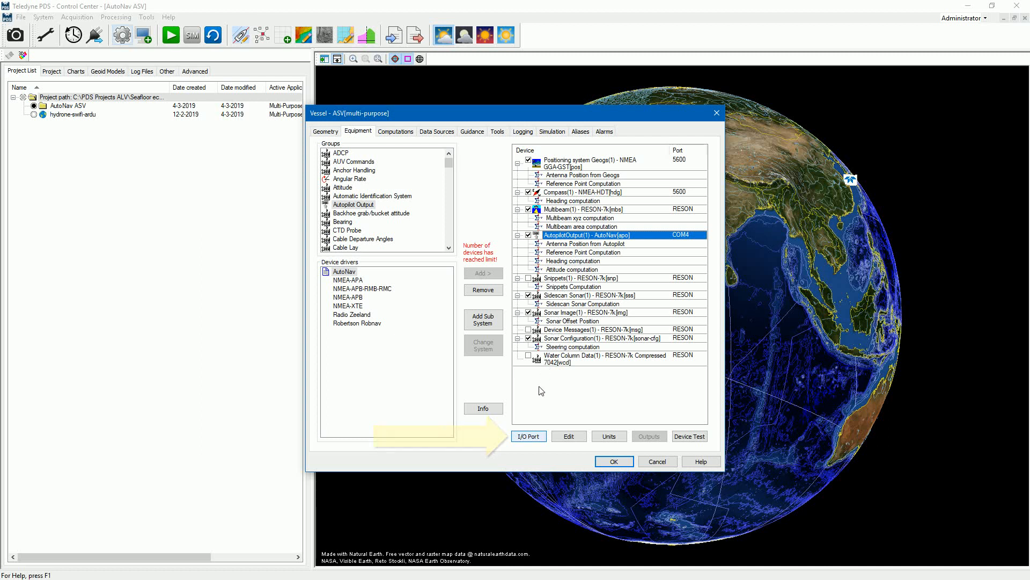
left_click(529, 436)
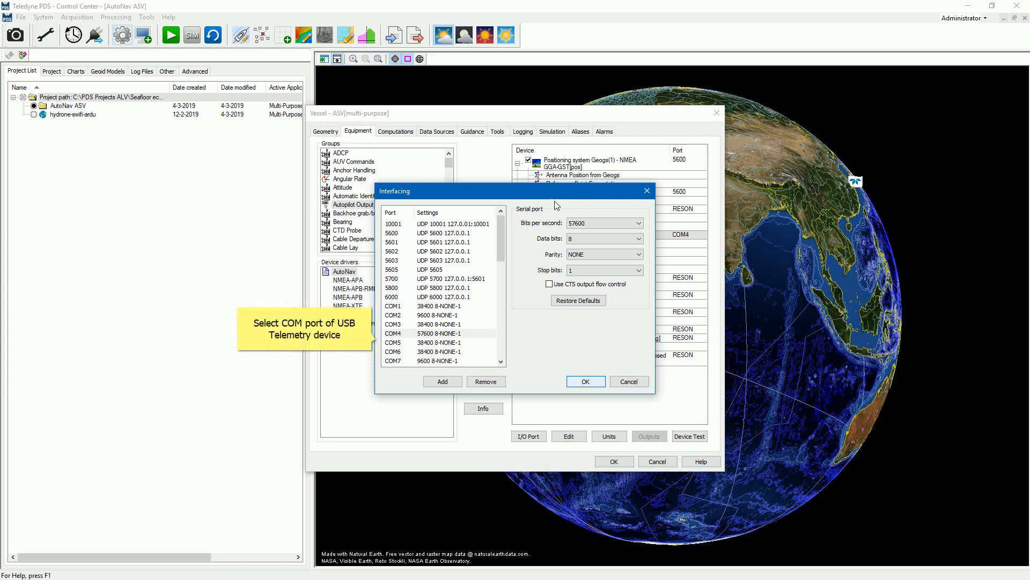
left_click(584, 382)
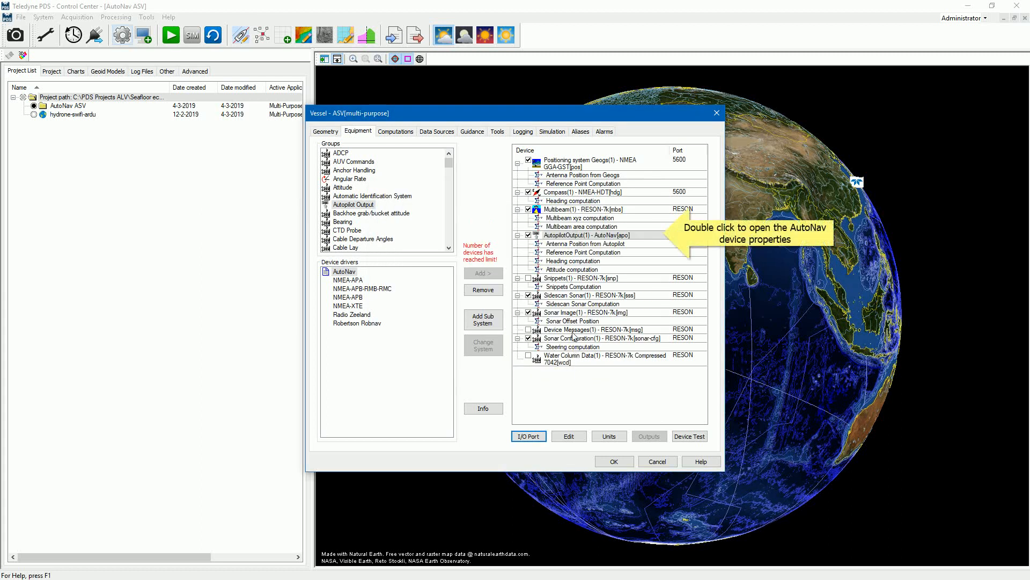
double_click(561, 236)
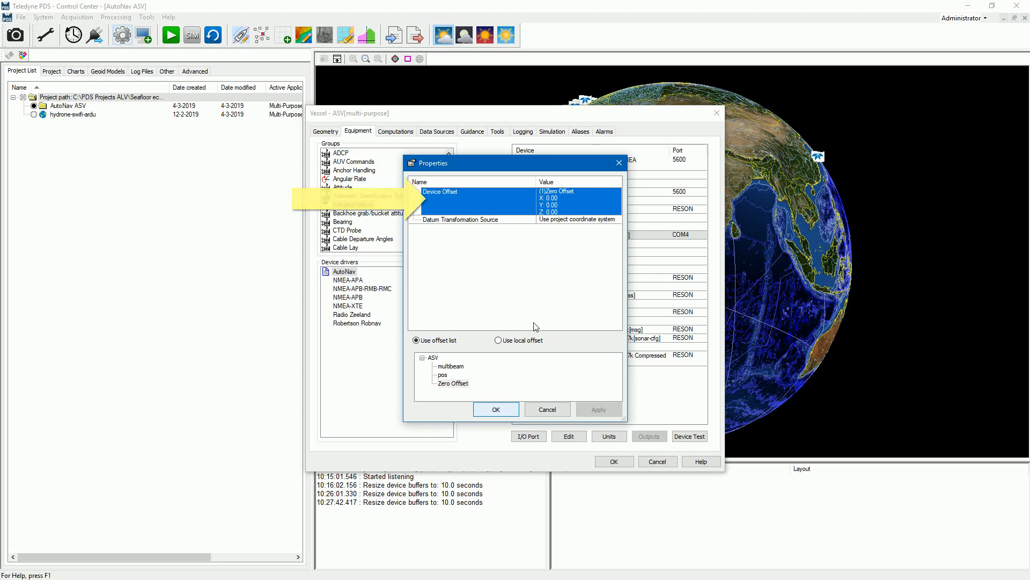
left_click(496, 410)
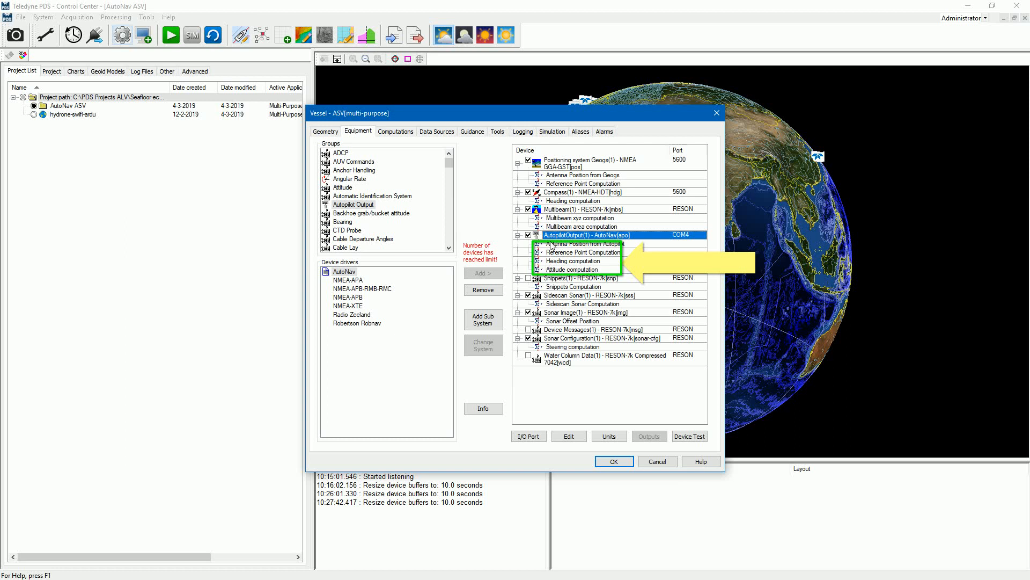
Step: Consult the AutoNavASVControl driver document in Adobe Acrobat about the autopilot's device and computation properties
left_click(551, 245)
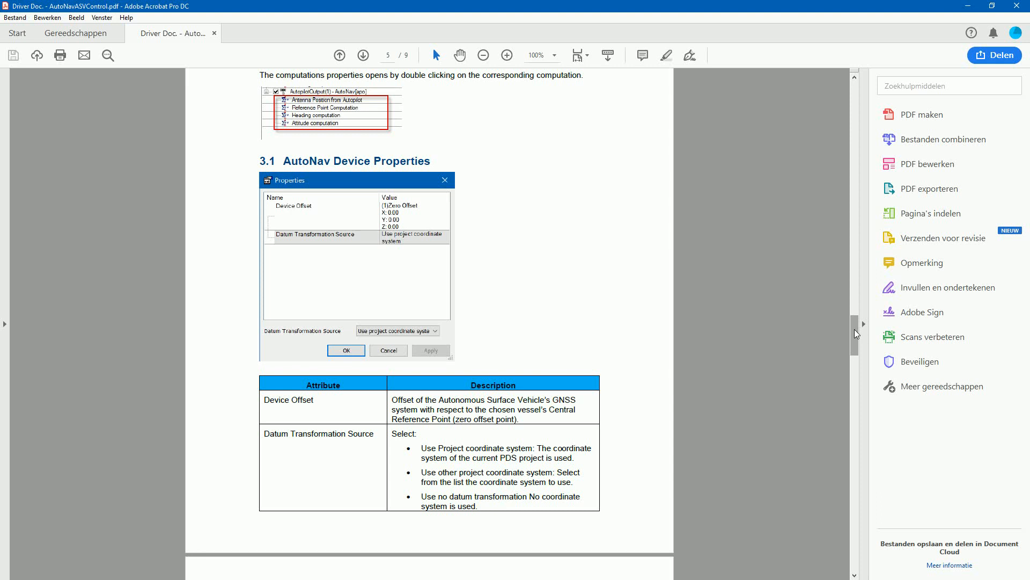
left_click_drag(857, 140, 855, 423)
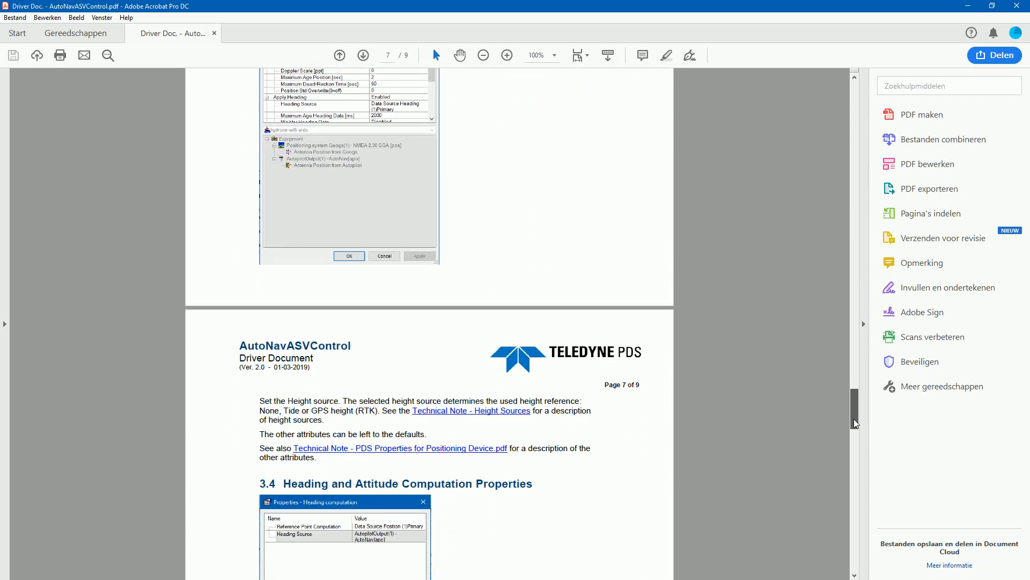
left_click(969, 6)
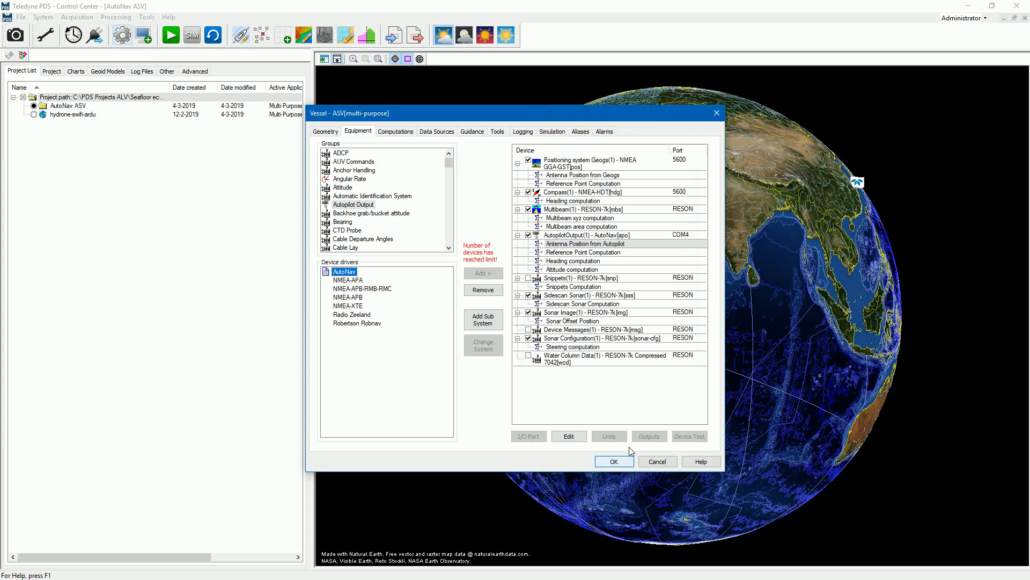
Step: Accept the ASV vessel settings and the spread configuration
left_click(614, 461)
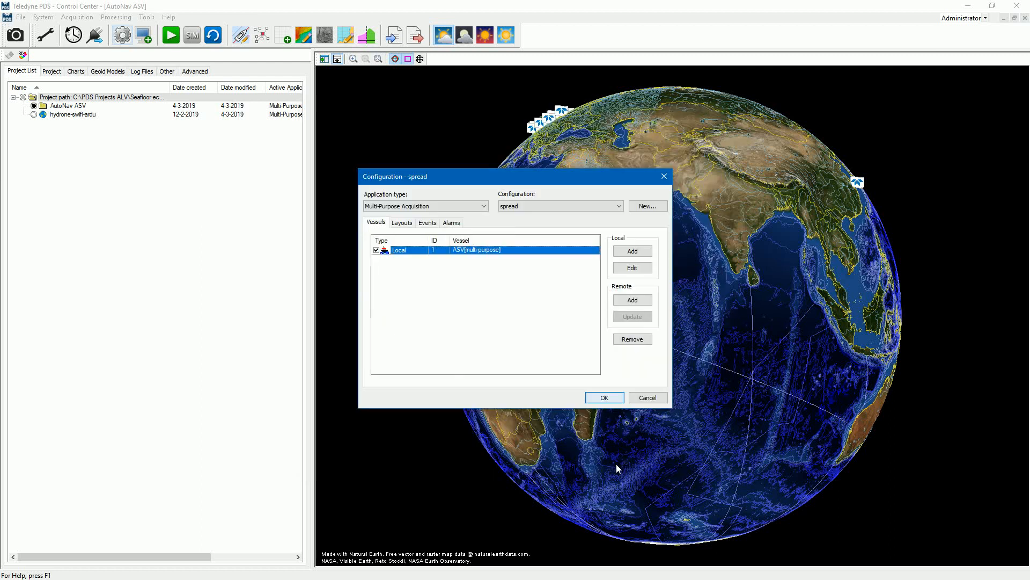
left_click(606, 400)
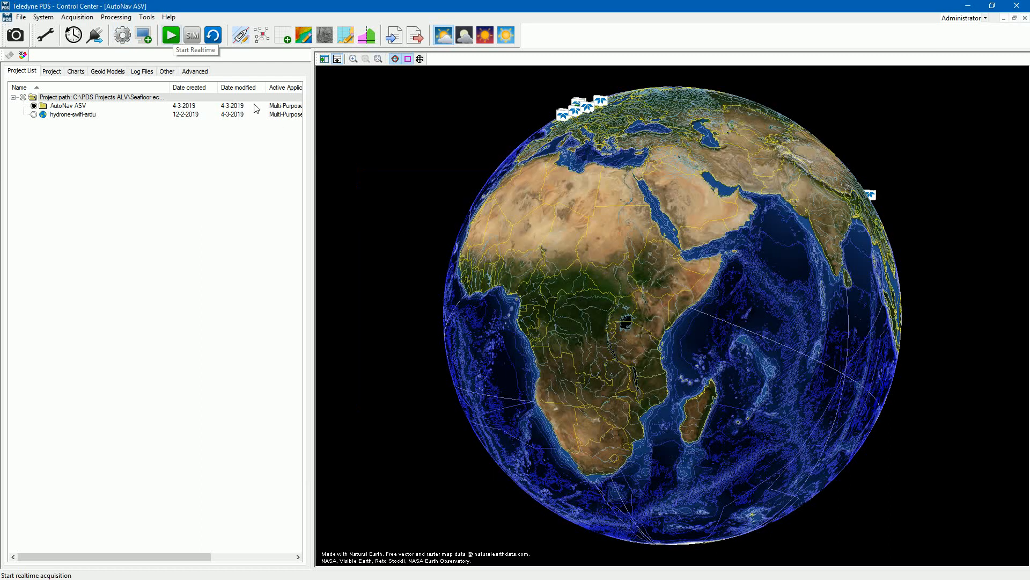
Step: Start realtime acquisition and add the device control display for AutopilotOutput(1) - AutoNav of the ASV
left_click(171, 35)
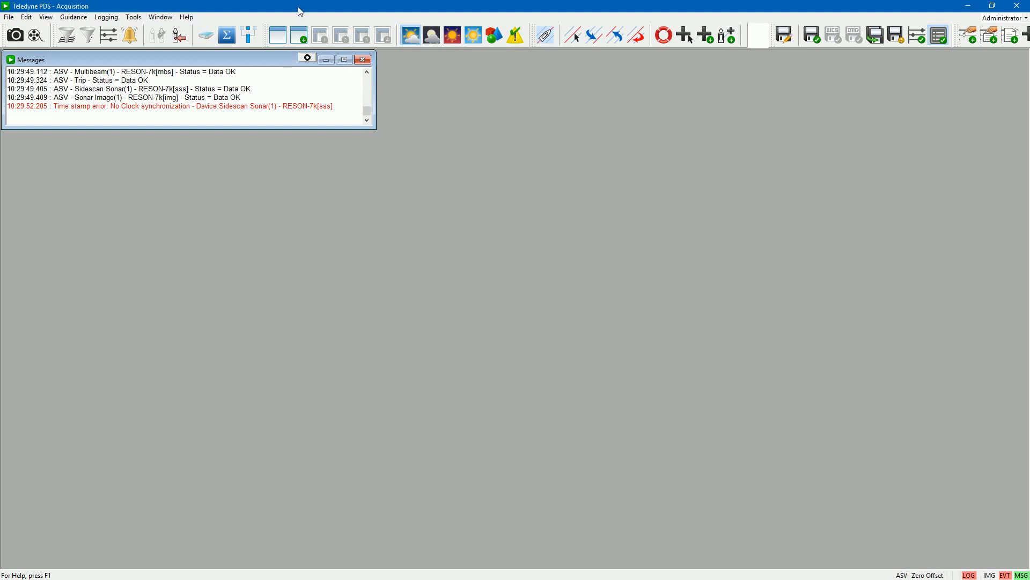
right_click(301, 12)
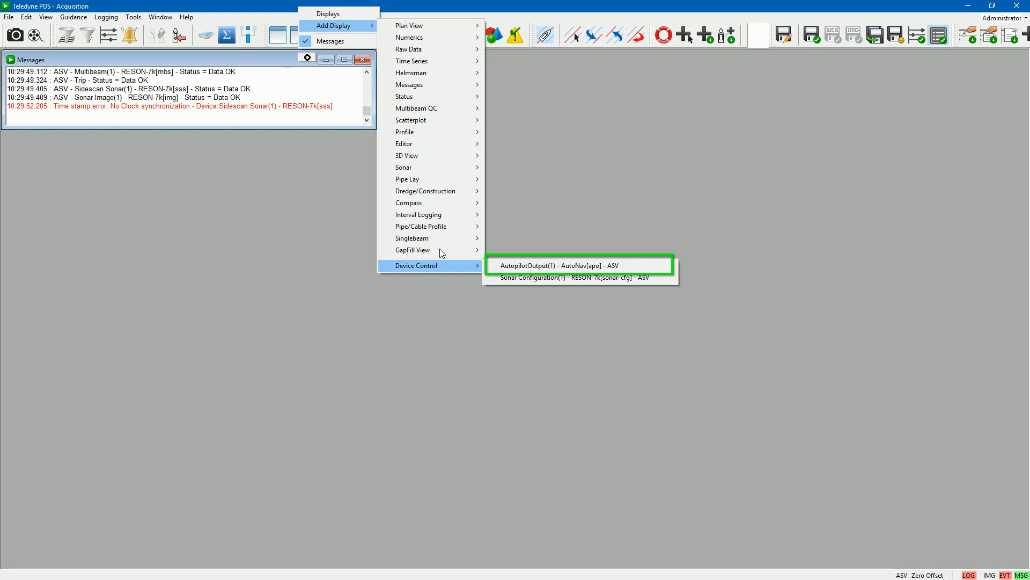
left_click(505, 267)
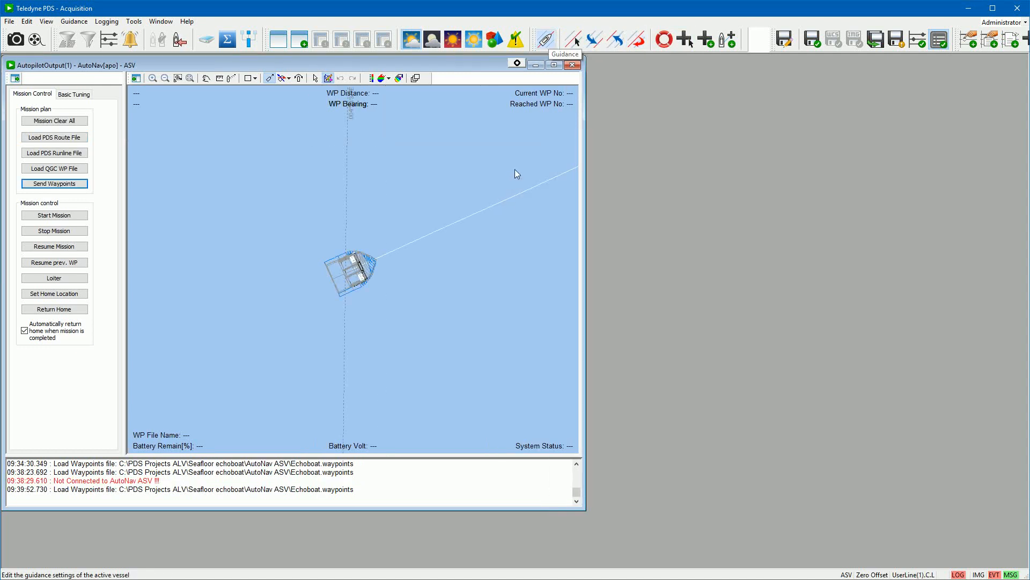
Step: Create a new runlines file named "runline" in the ASV's guidance settings
left_click(547, 42)
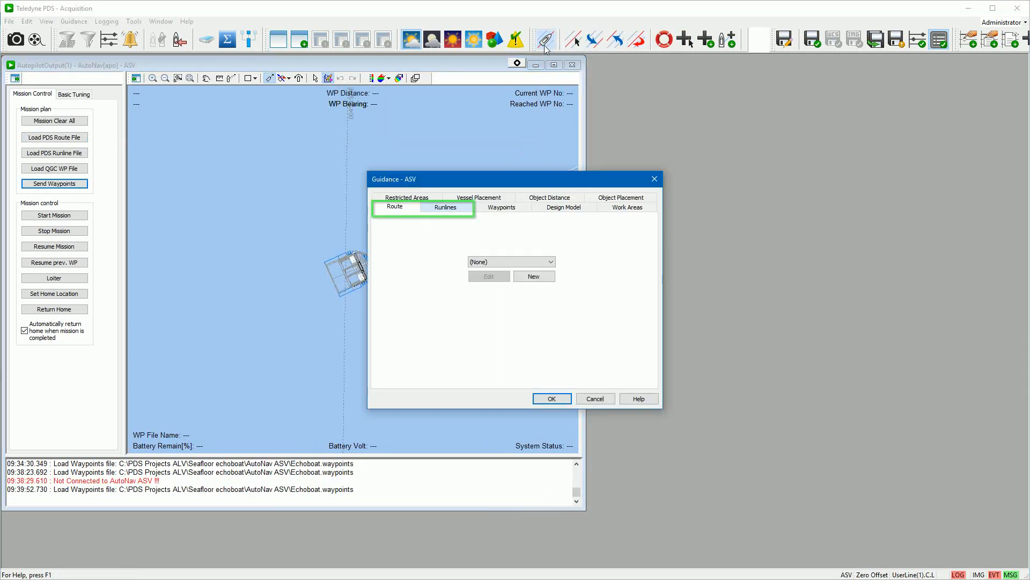
left_click(439, 208)
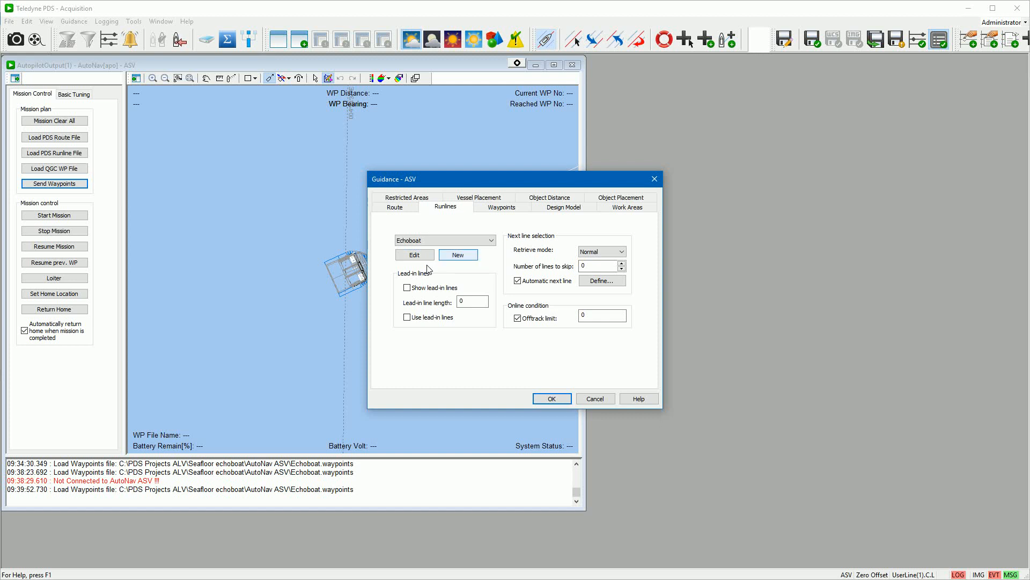
left_click(458, 256)
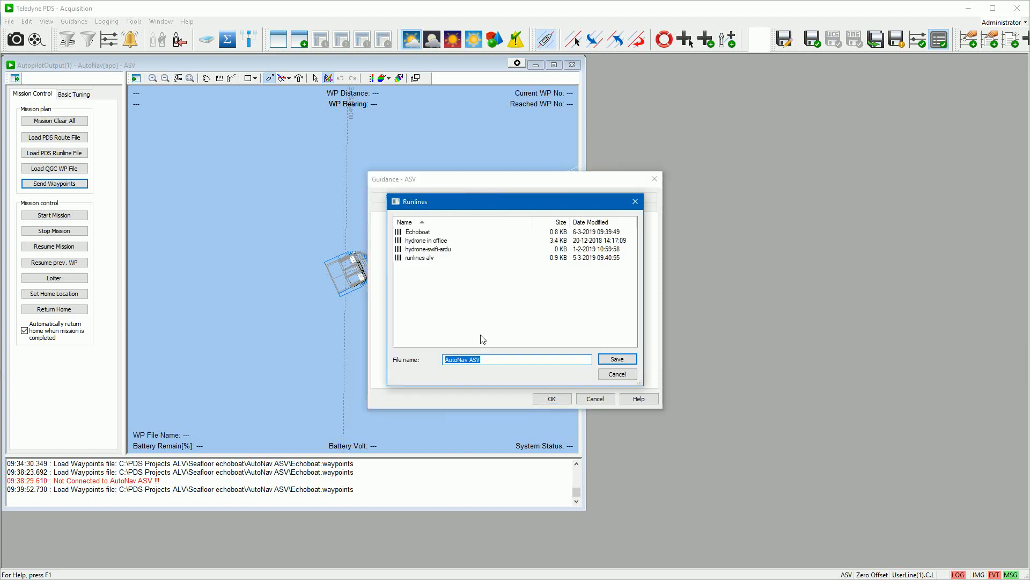
type("runline")
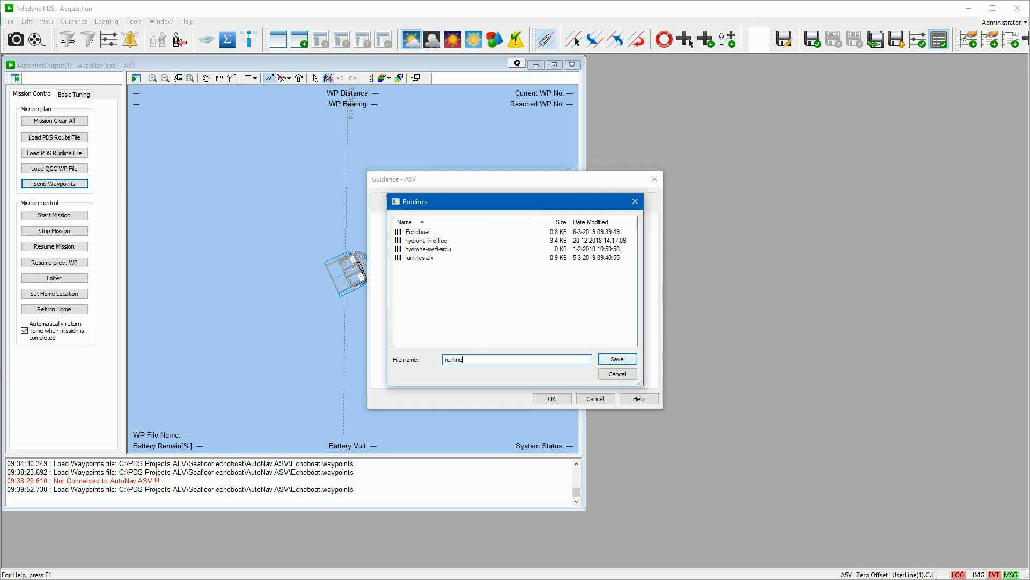
left_click(620, 362)
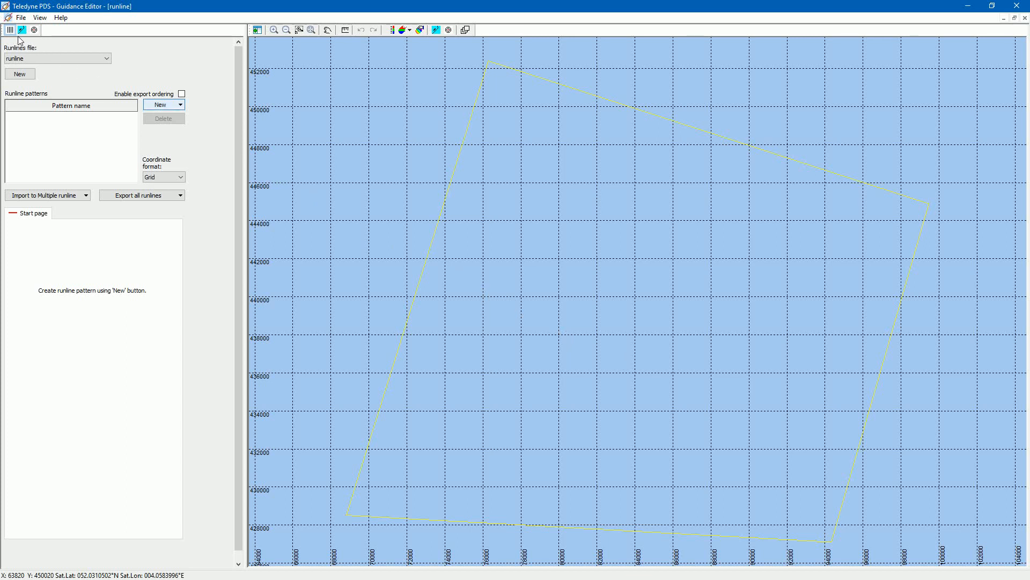
Step: Draw a five-corner polygon area pattern across the upper-left edge of the yellow boundary and save the runlines file
left_click(181, 105)
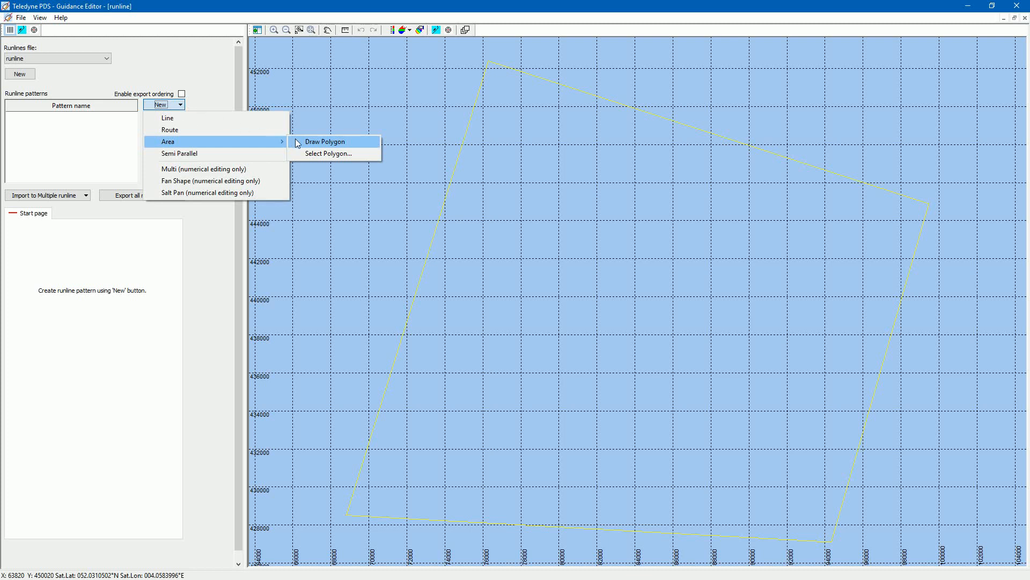
left_click(320, 153)
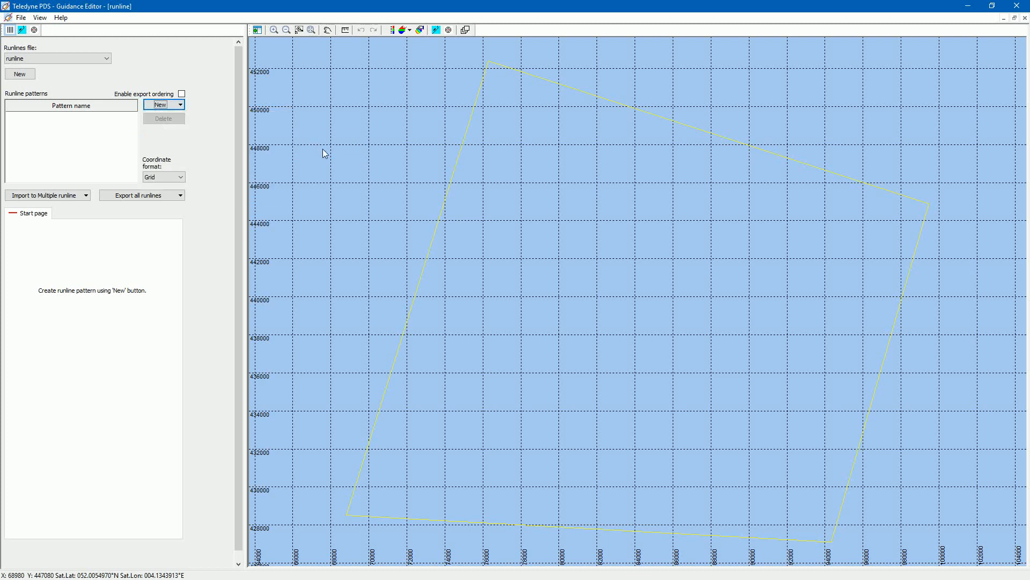
left_click(350, 161)
left_click(438, 106)
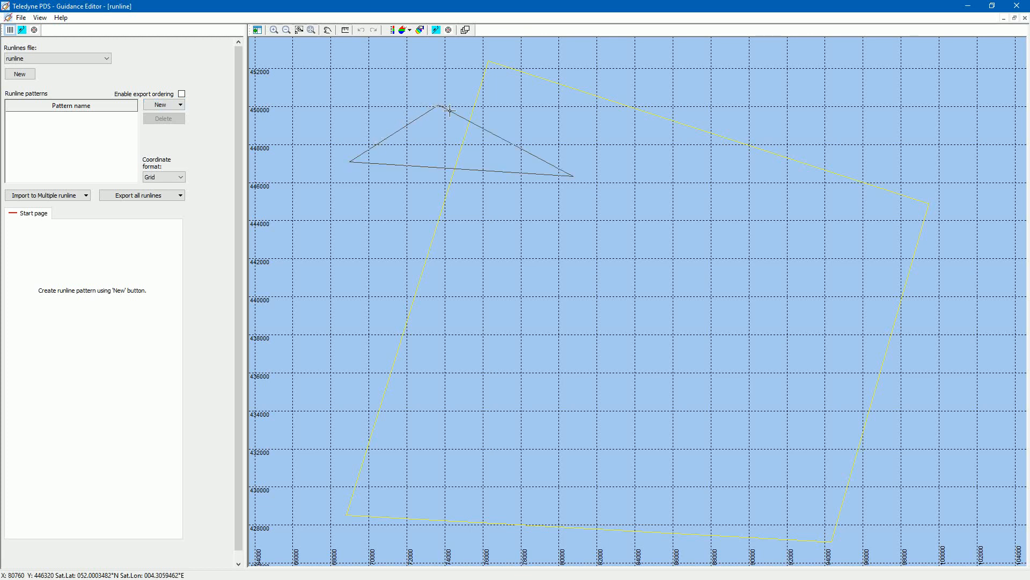
left_click(574, 176)
left_click(548, 257)
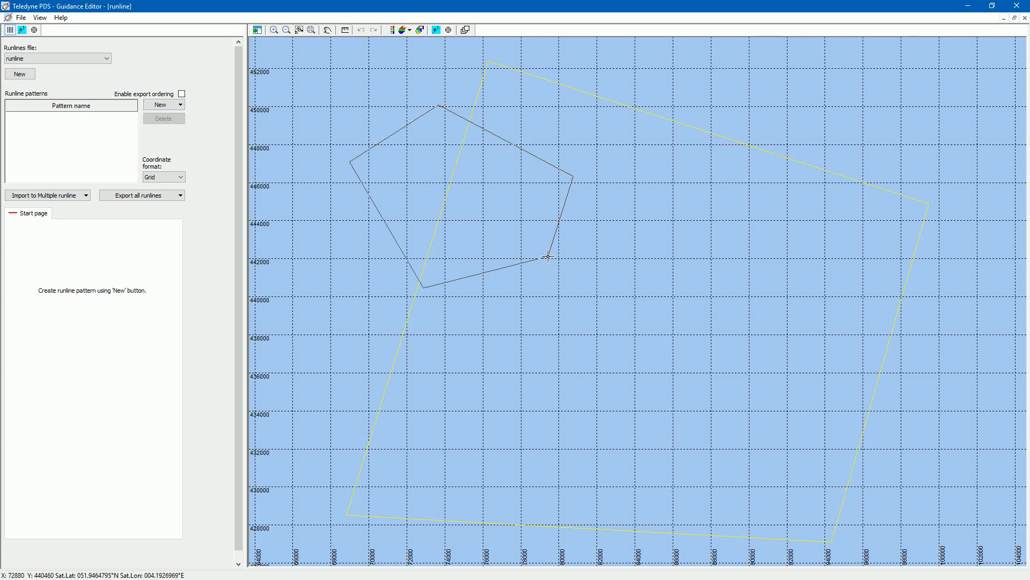
double_click(424, 288)
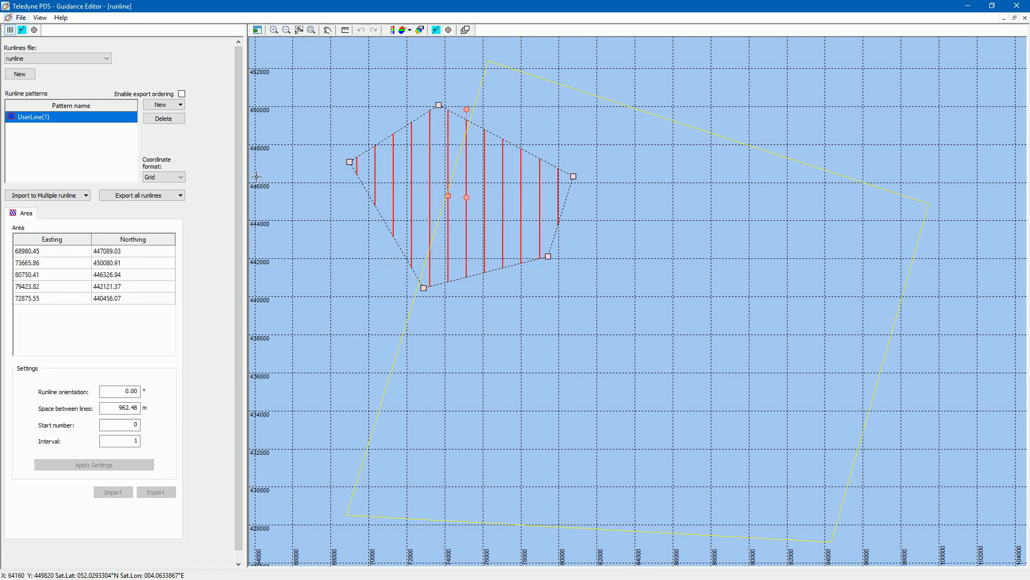
left_click(19, 17)
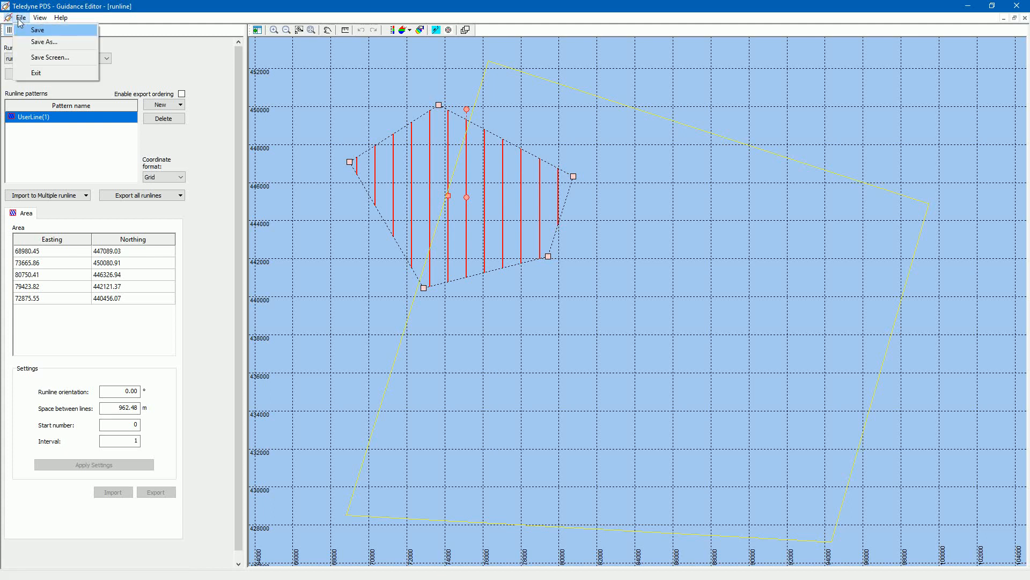
left_click(34, 31)
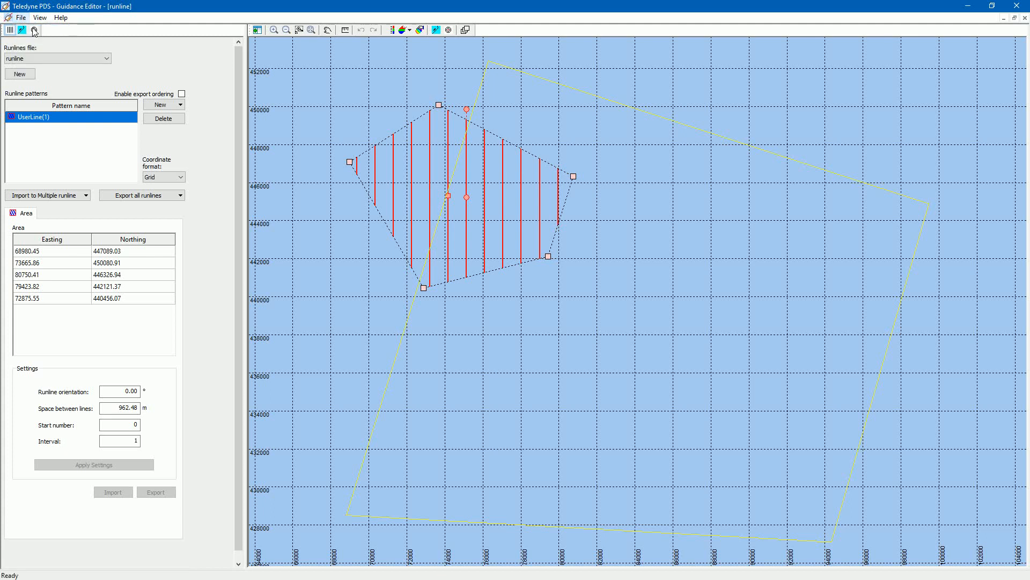
Step: Exit the guidance editor and load the Echoboat PDS runline file into the AutoNav mission plan
left_click(24, 19)
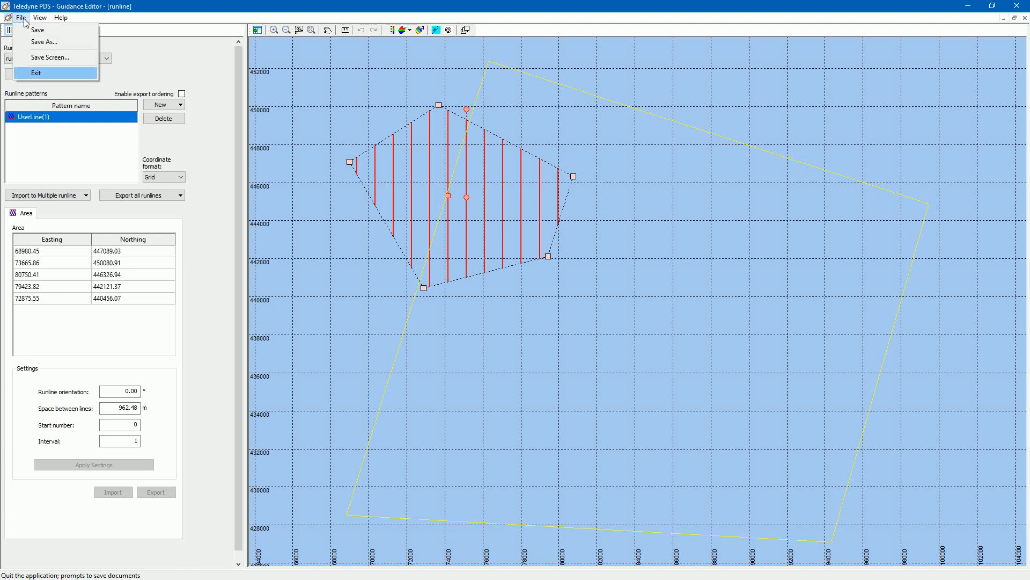
left_click(37, 73)
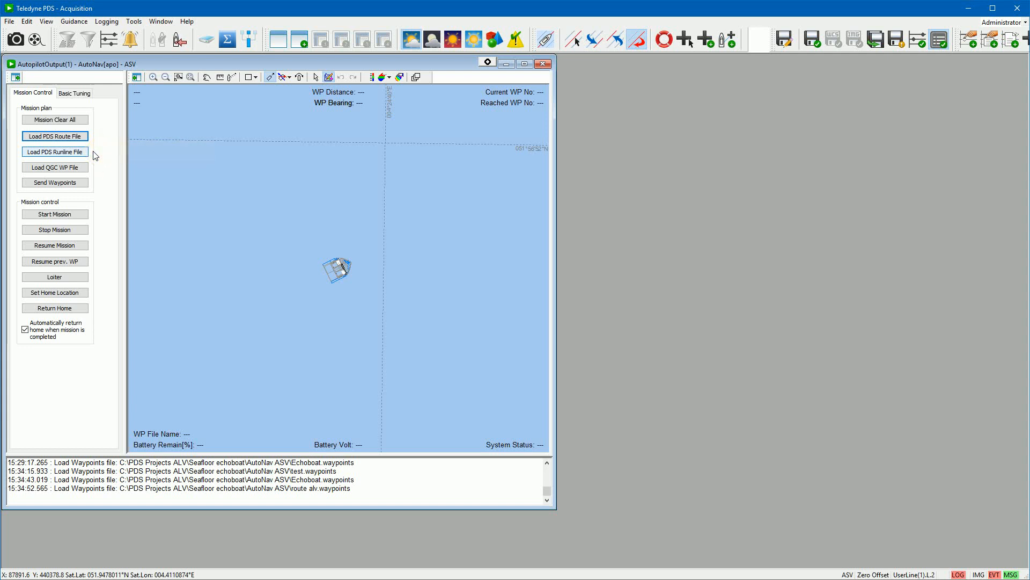
left_click(72, 153)
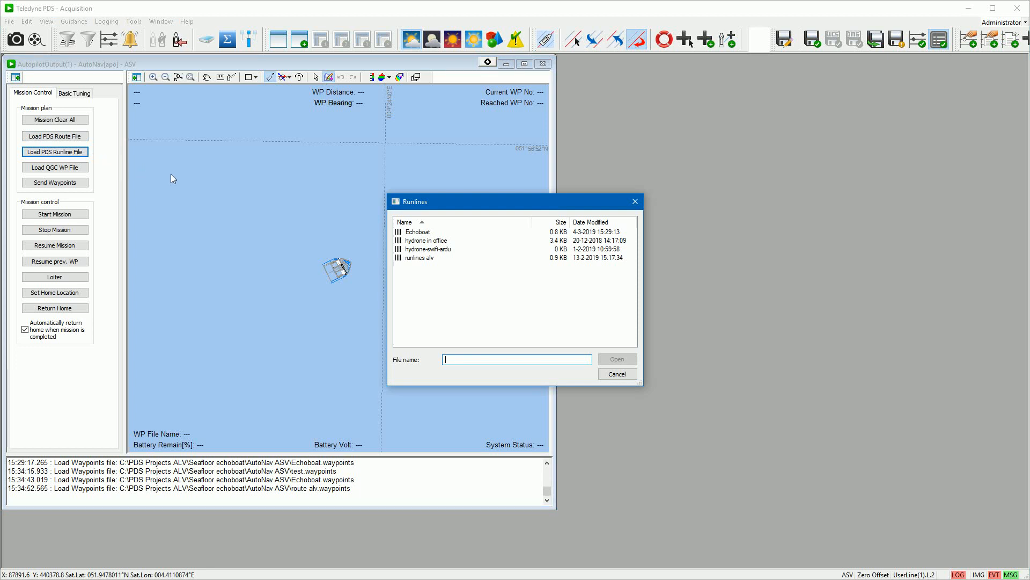
left_click(419, 231)
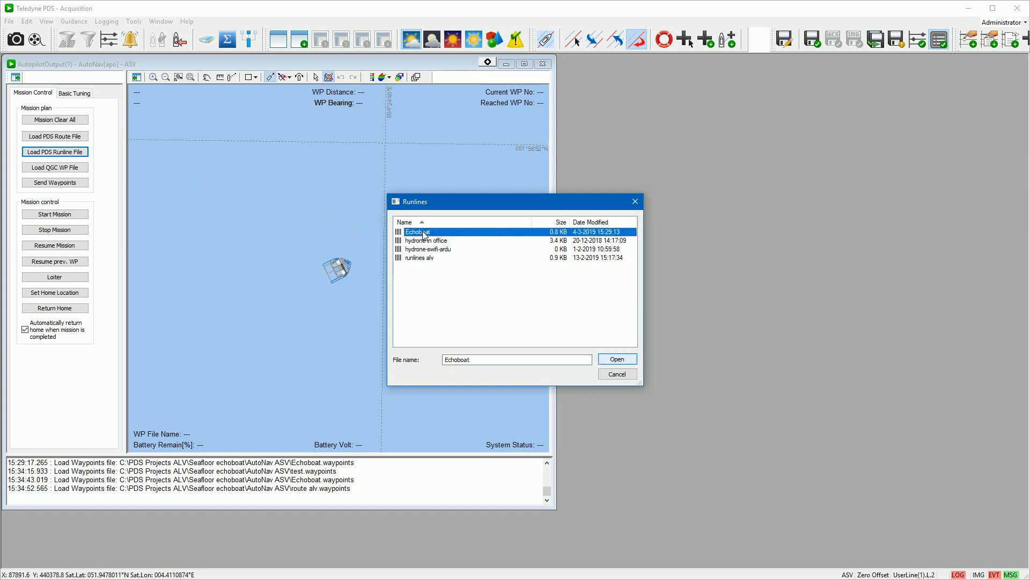
left_click(613, 360)
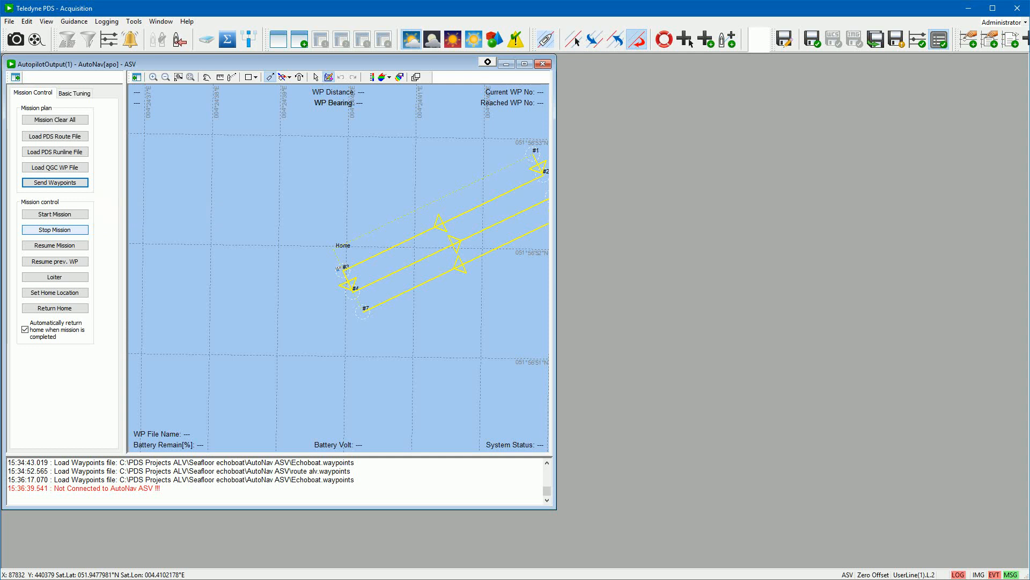
Step: Issue the Stop Mission and Resume Mission commands to the ASV
left_click(87, 231)
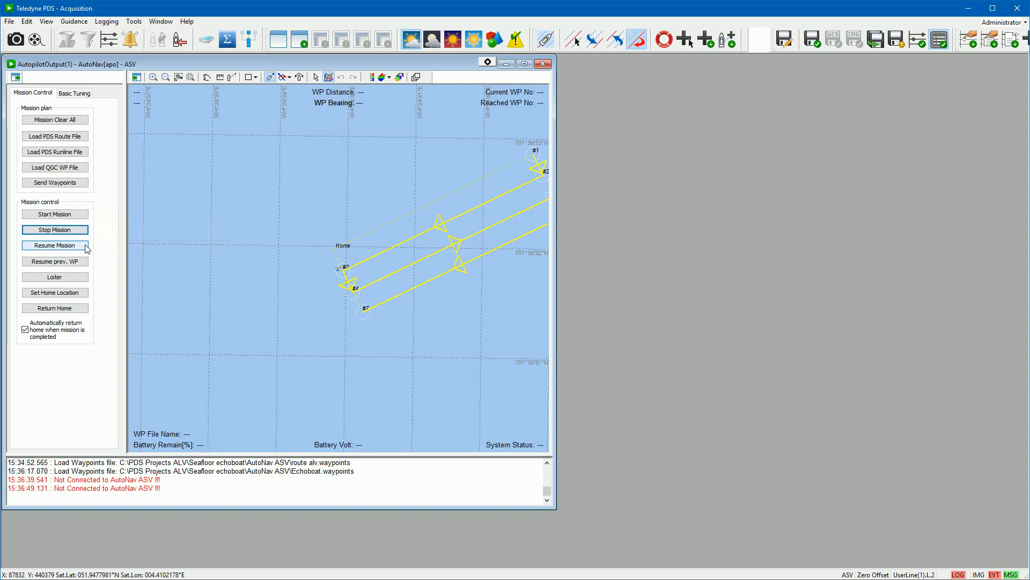
left_click(86, 247)
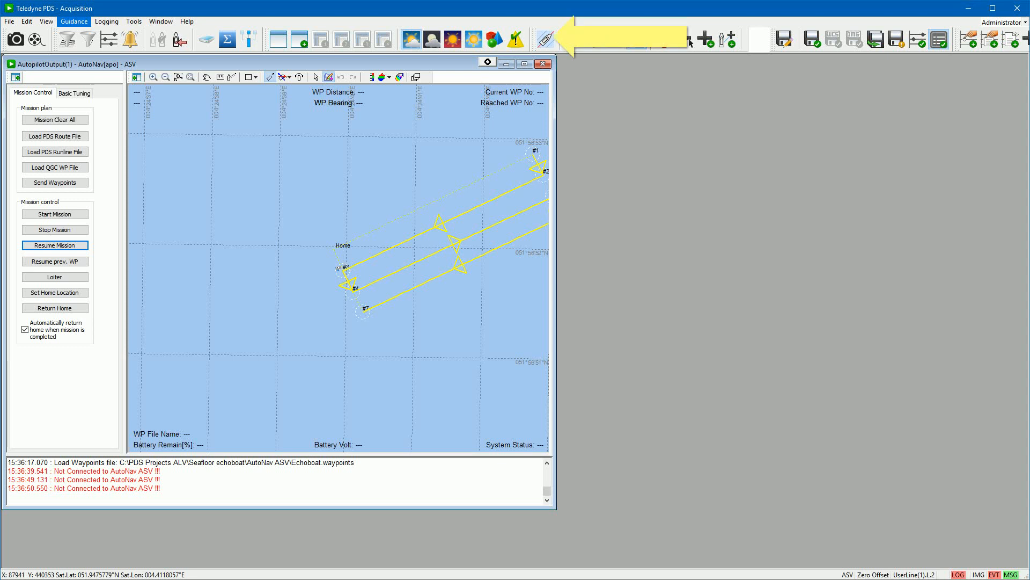
Step: Select Echoboat as the active runlines file in the ASV's guidance settings
left_click(82, 33)
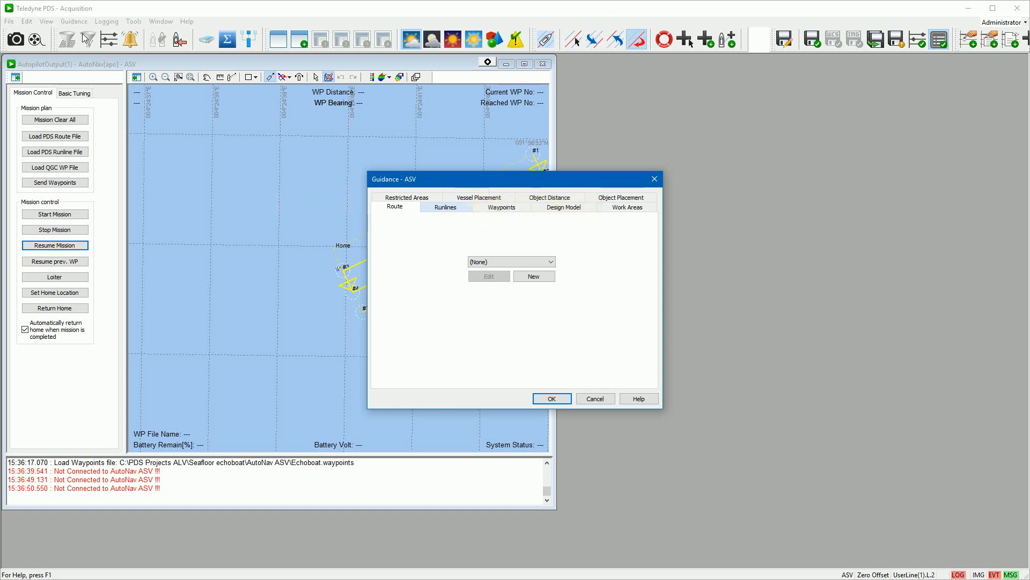
left_click(440, 208)
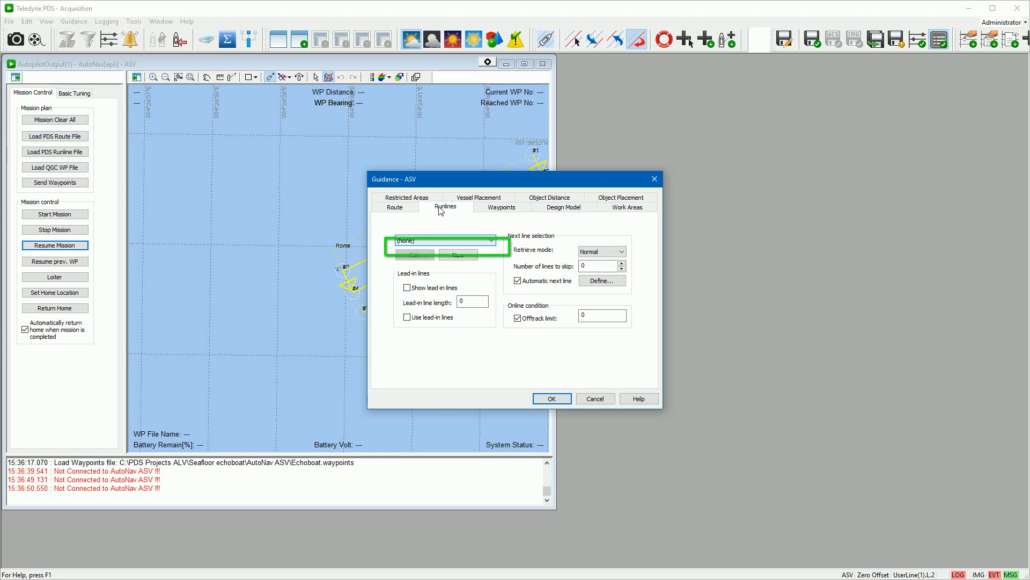
left_click(491, 241)
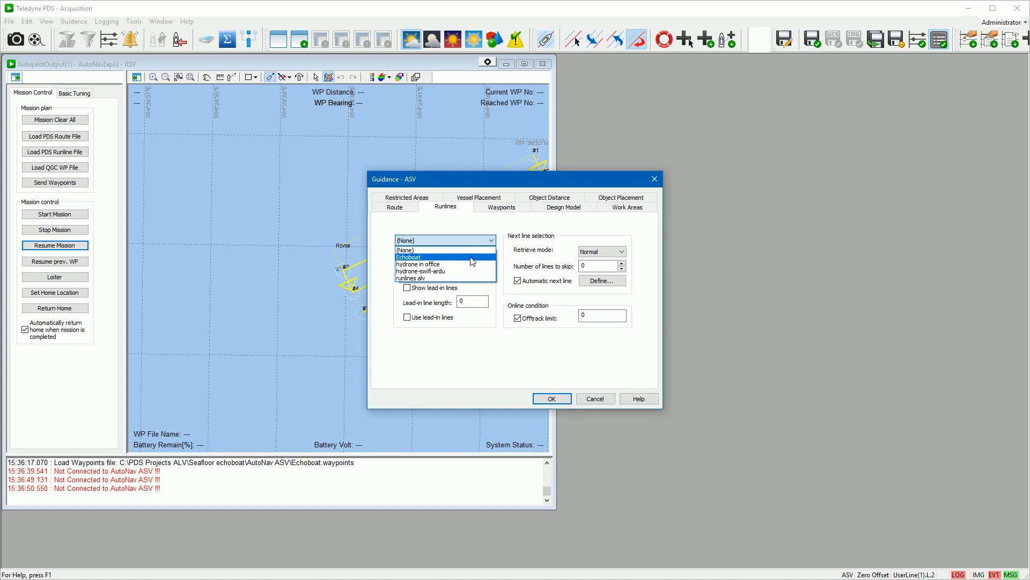
left_click(473, 259)
left_click(550, 400)
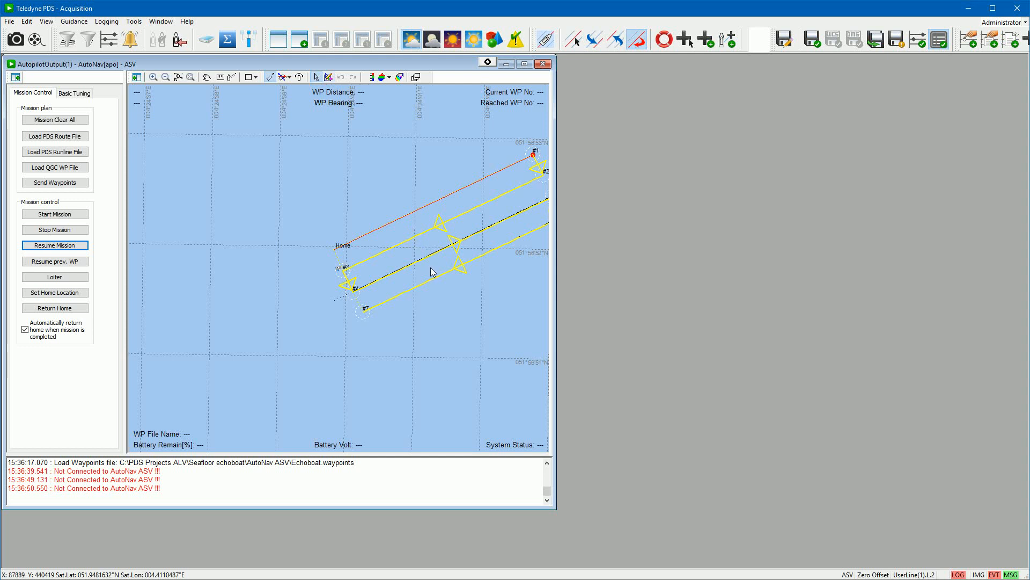
Step: Widen the Echoboat parallel runline pattern on its Home side to a left width of about 32.6 m in the AutoNav map
scroll(421, 261, "up", 3)
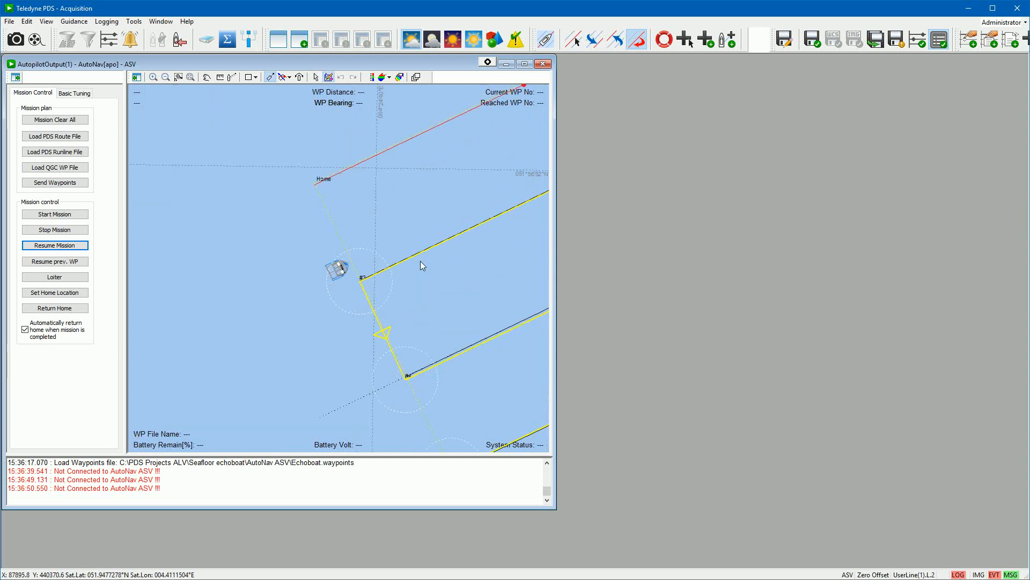
scroll(426, 267, "down", 1)
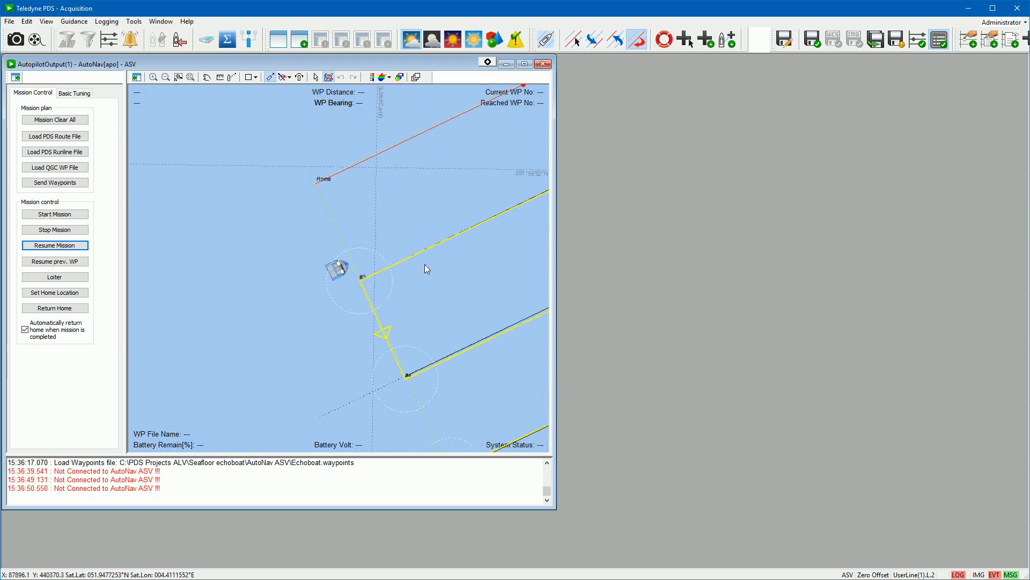
scroll(425, 263, "down", 1)
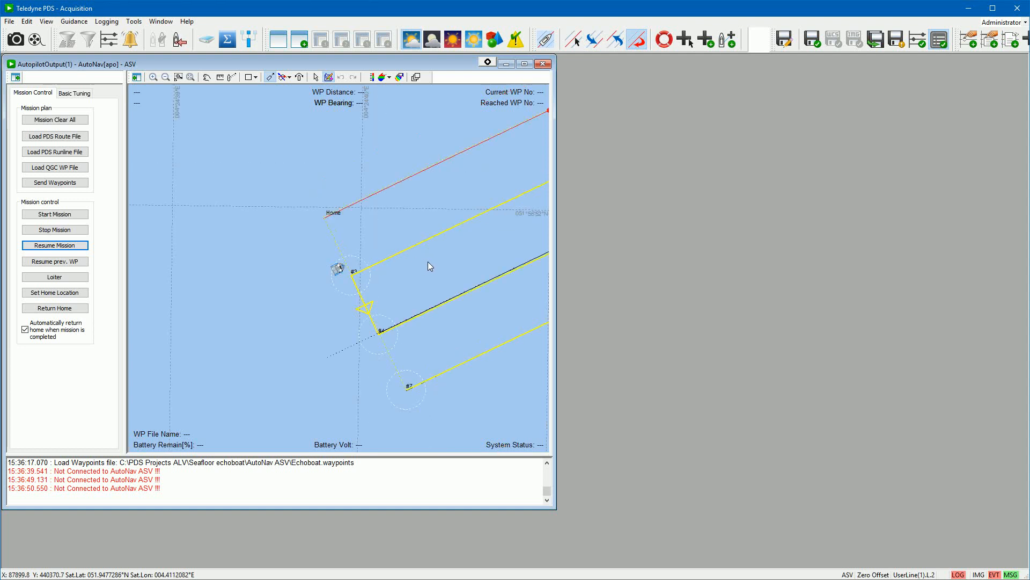
left_click(420, 182)
scroll(435, 185, "down", 1)
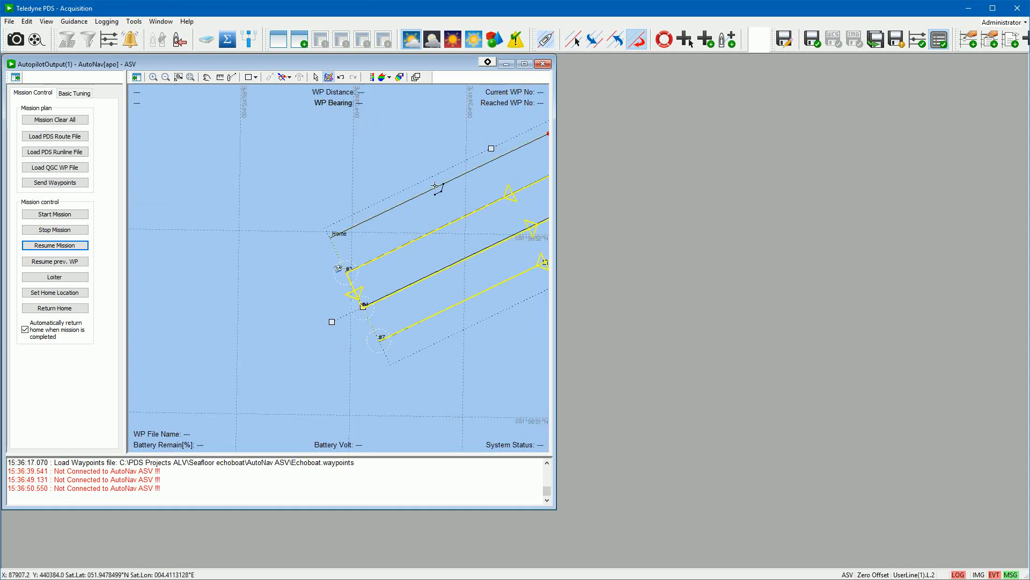
scroll(435, 186, "down", 1)
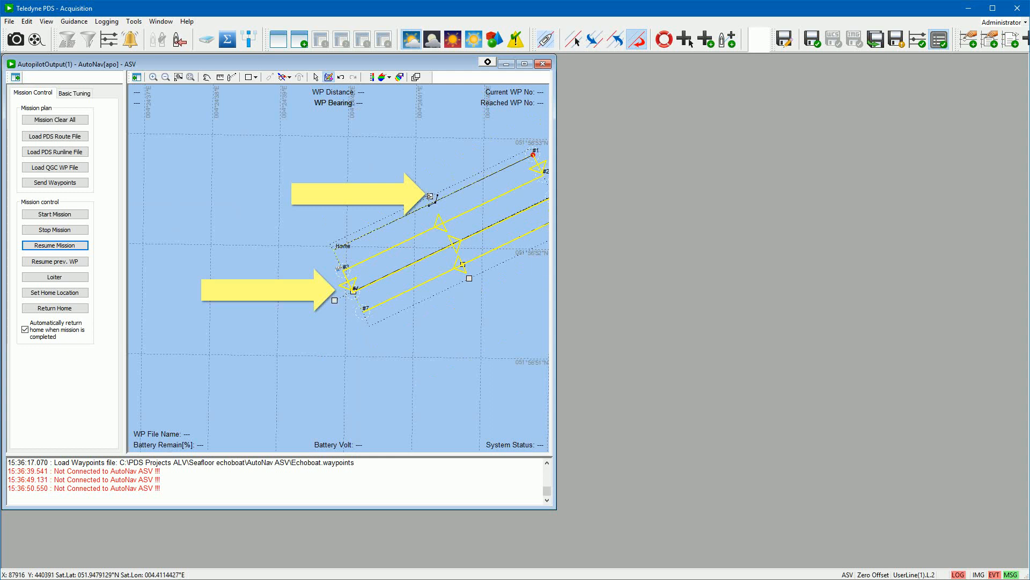
left_click_drag(430, 195, 403, 139)
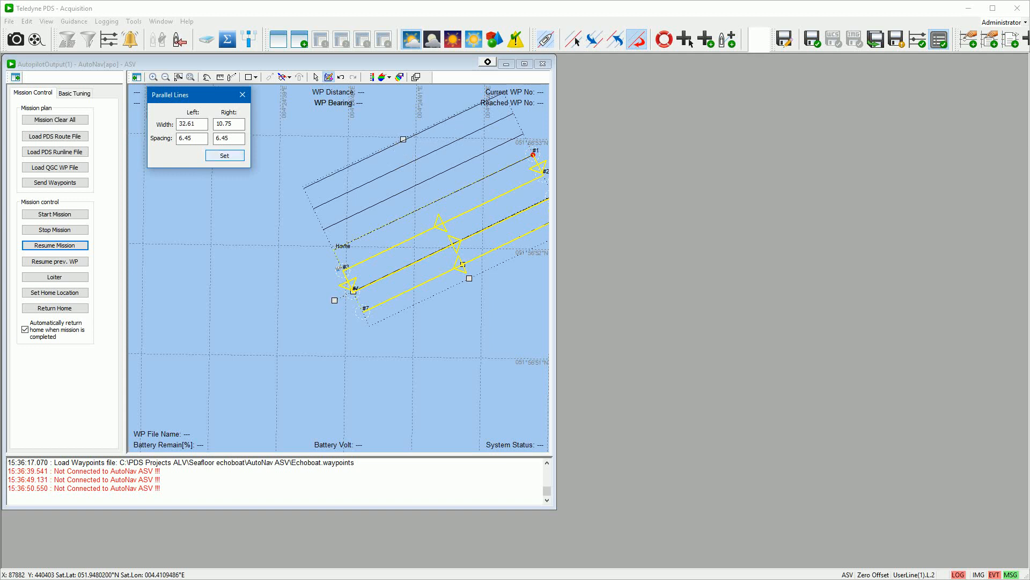
Step: Save the widened runlines with 200 m waypoint spacing and line up shape None, and send the waypoints to the ASV
right_click(330, 138)
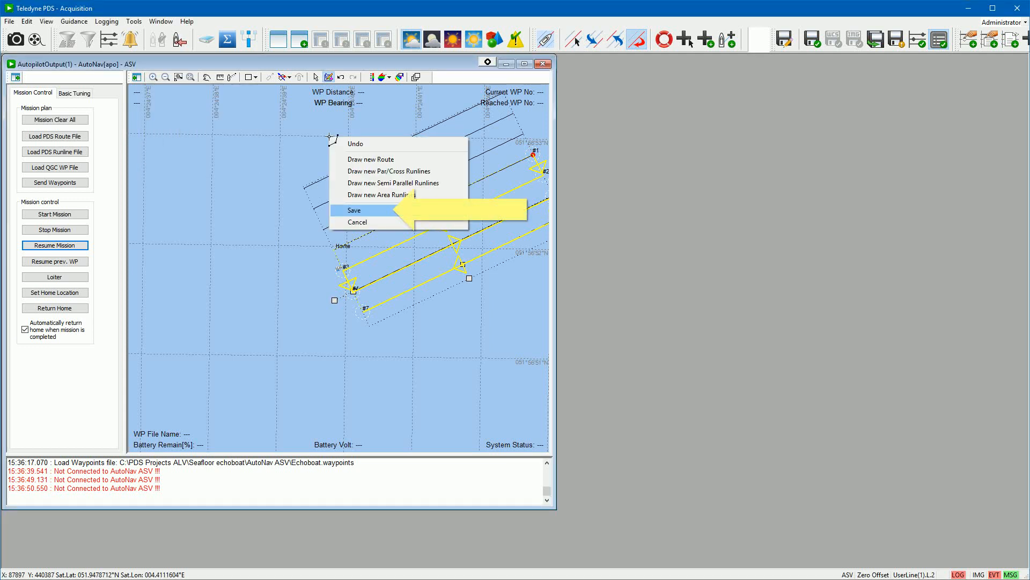
left_click(359, 210)
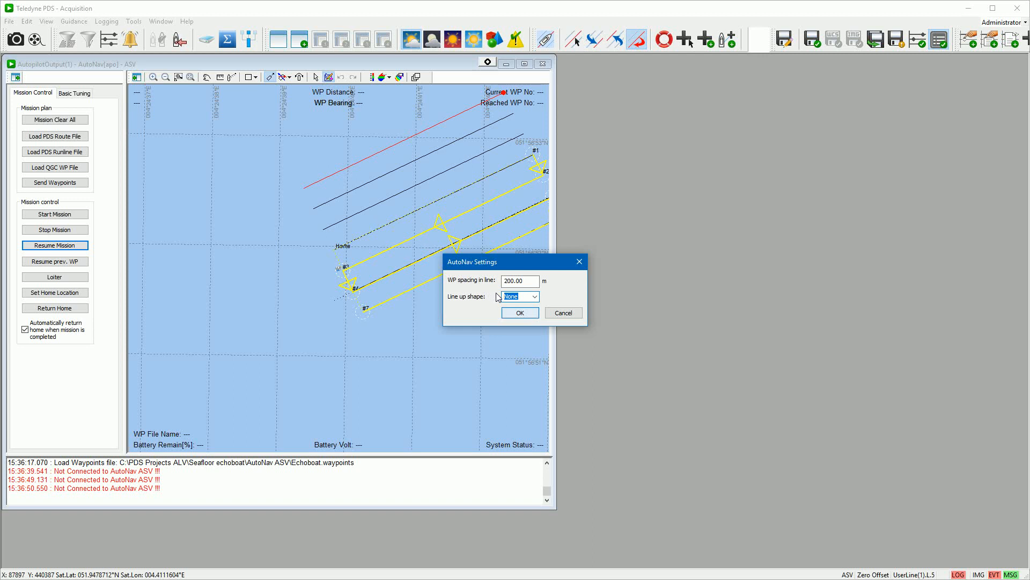
key("Return")
scroll(466, 289, "down", 3)
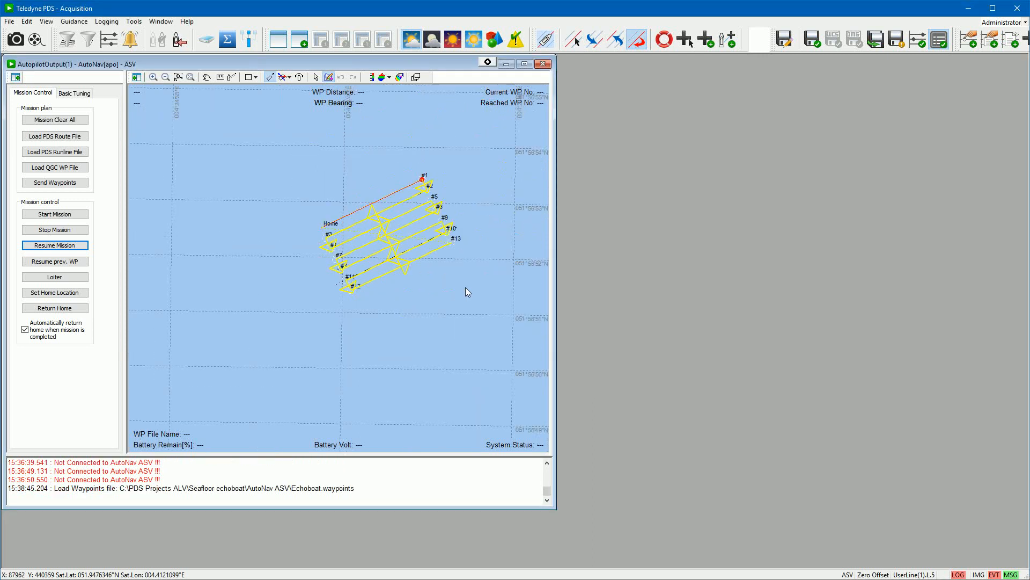
scroll(466, 287, "up", 2)
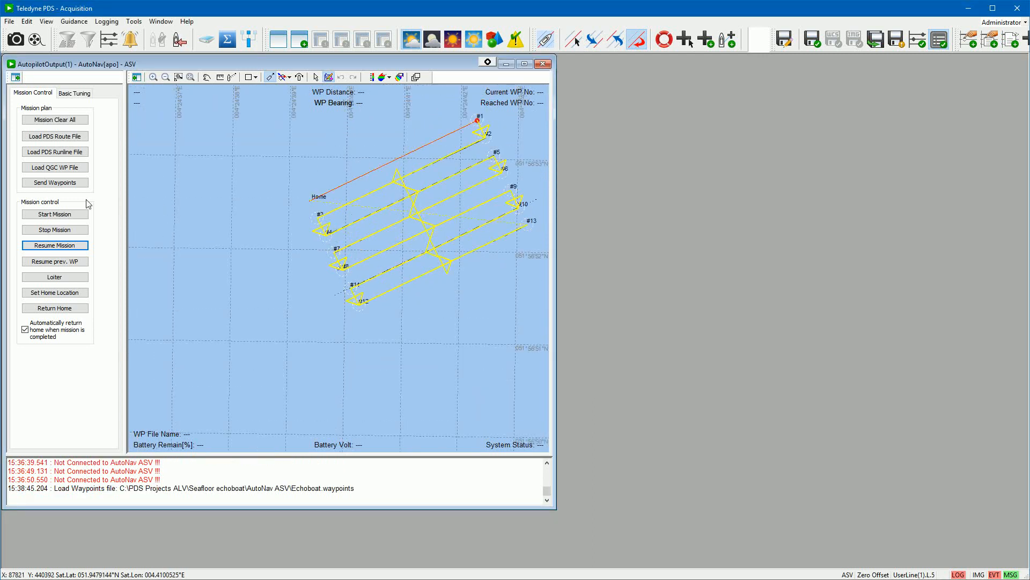
left_click(74, 184)
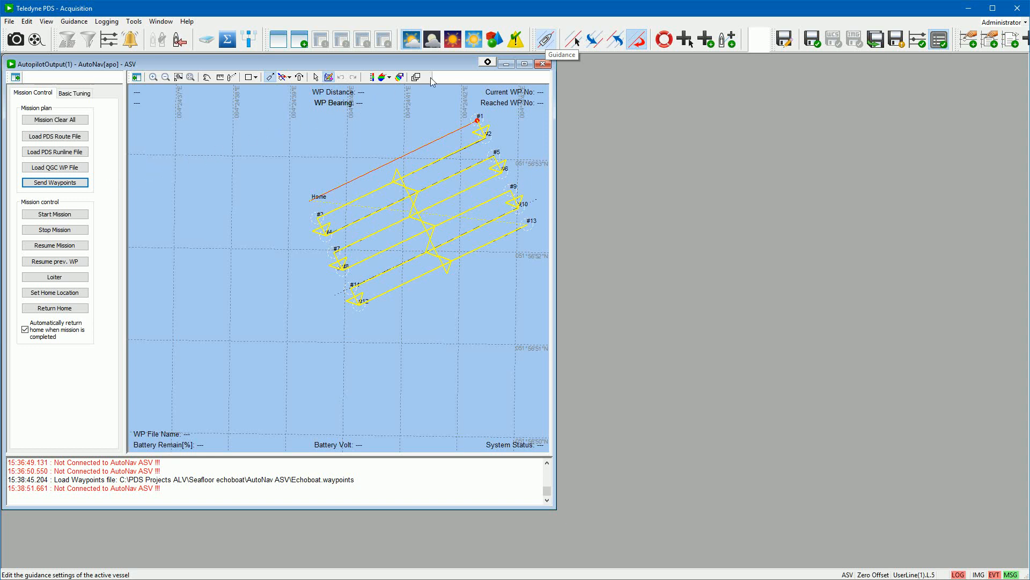
Step: Open the Echoboat runlines in the guidance editor and narrow the parallel pattern's left width to about 7.4 m
left_click(546, 41)
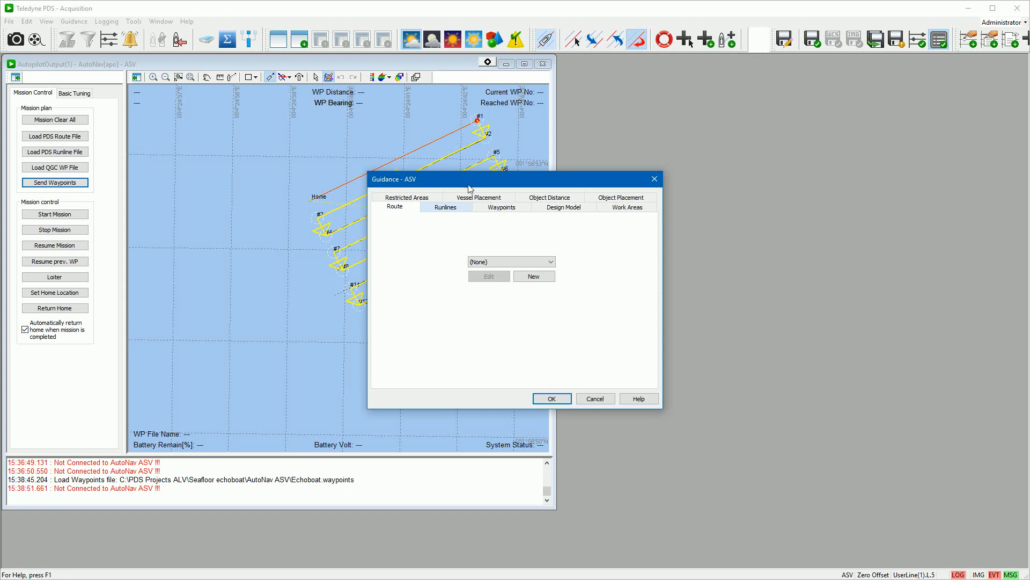
left_click(458, 208)
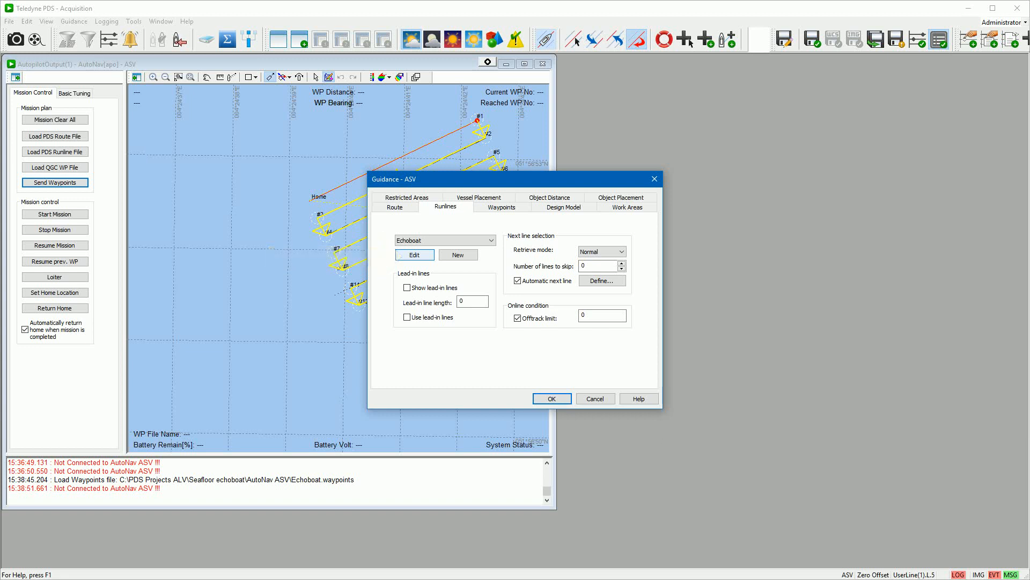
left_click(414, 255)
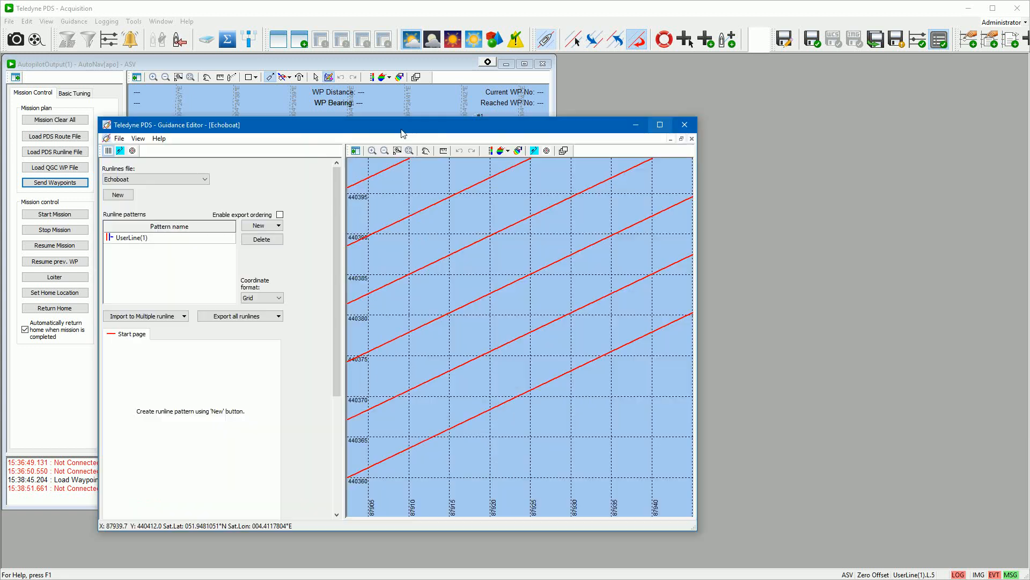
left_click(660, 125)
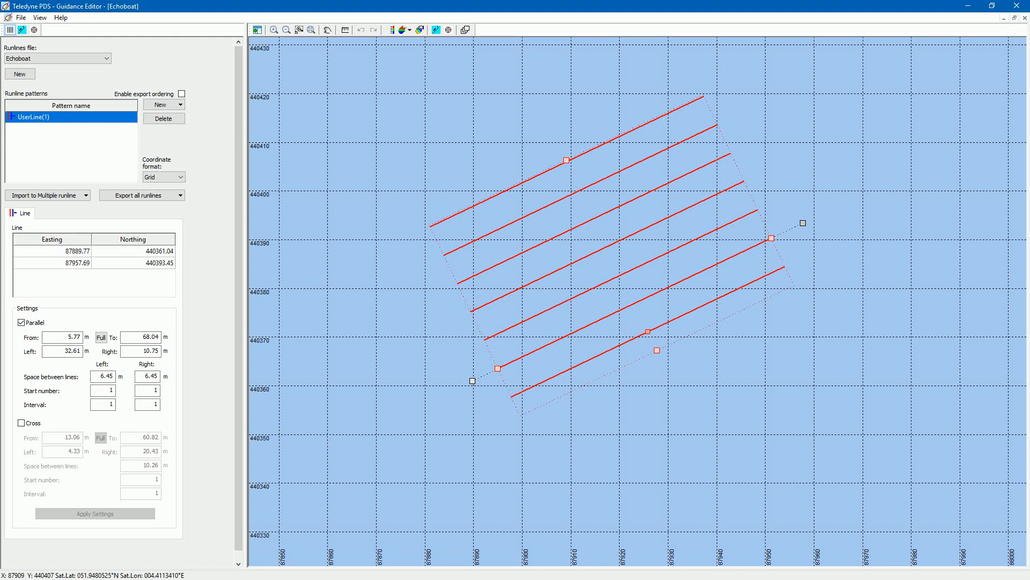
left_click_drag(567, 160, 627, 267)
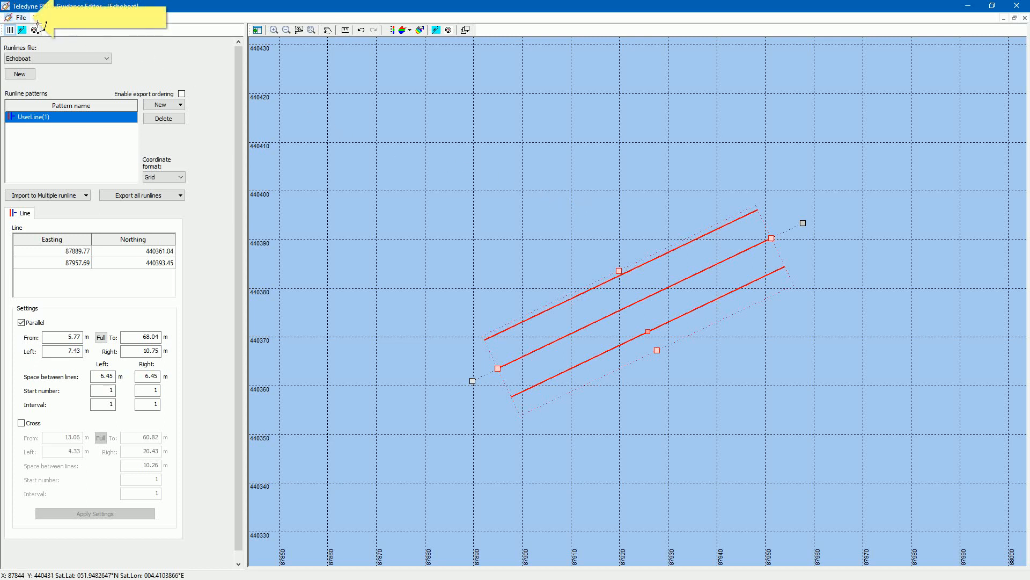
Step: Save the narrowed Echoboat runlines and accept the guidance settings with 200 m waypoint spacing and line up shape None
left_click(20, 18)
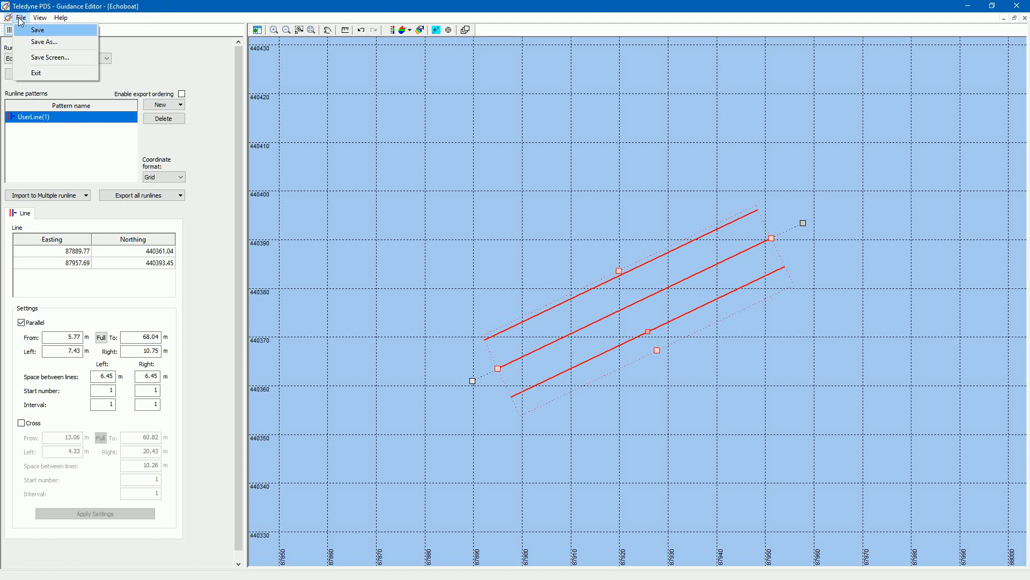
left_click(33, 30)
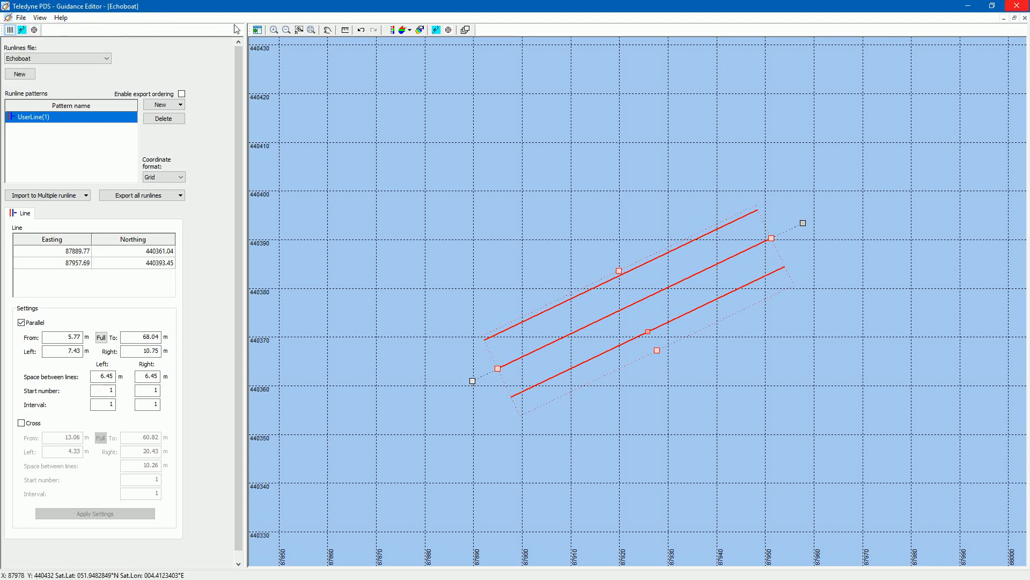
left_click(1010, 10)
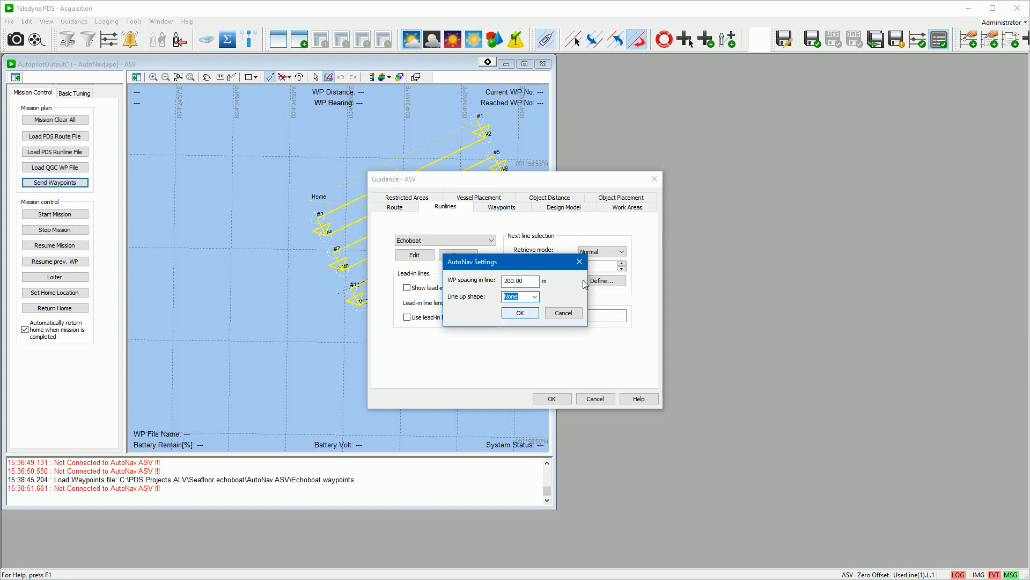
left_click(520, 313)
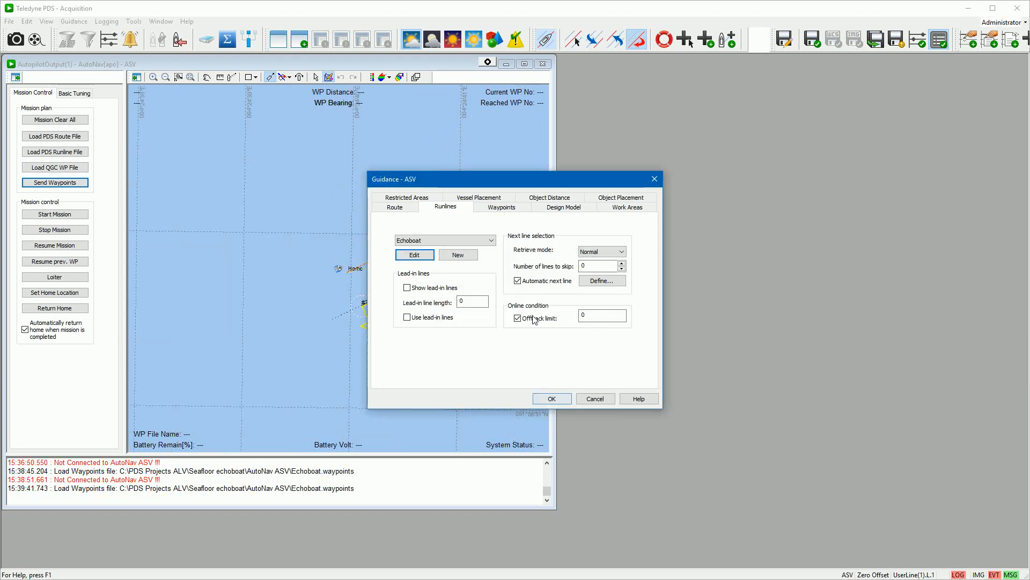
left_click(561, 400)
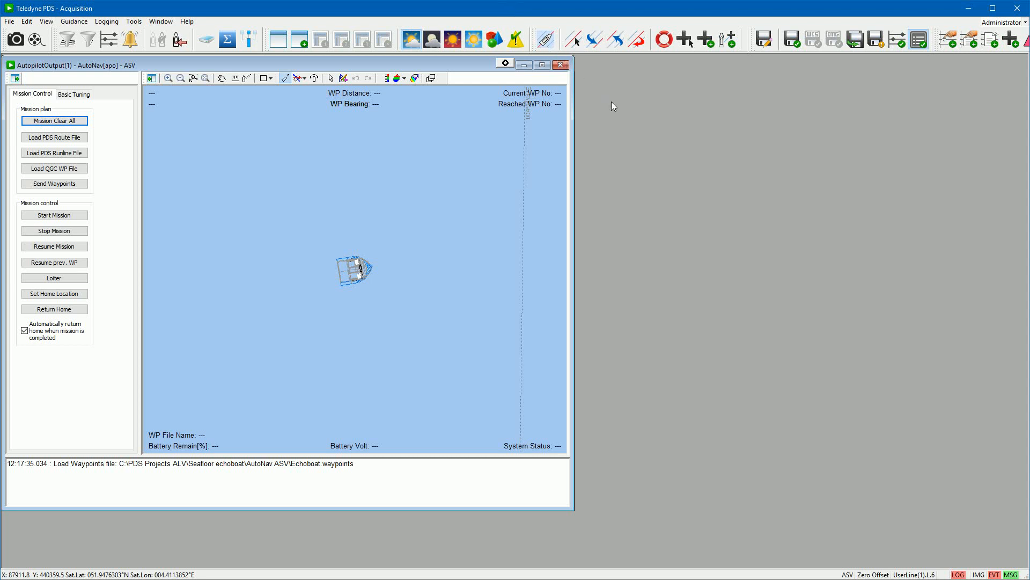
Step: Add a Sonar Wedge display and a Sonar Sidescan display to the acquisition workspace
right_click(650, 139)
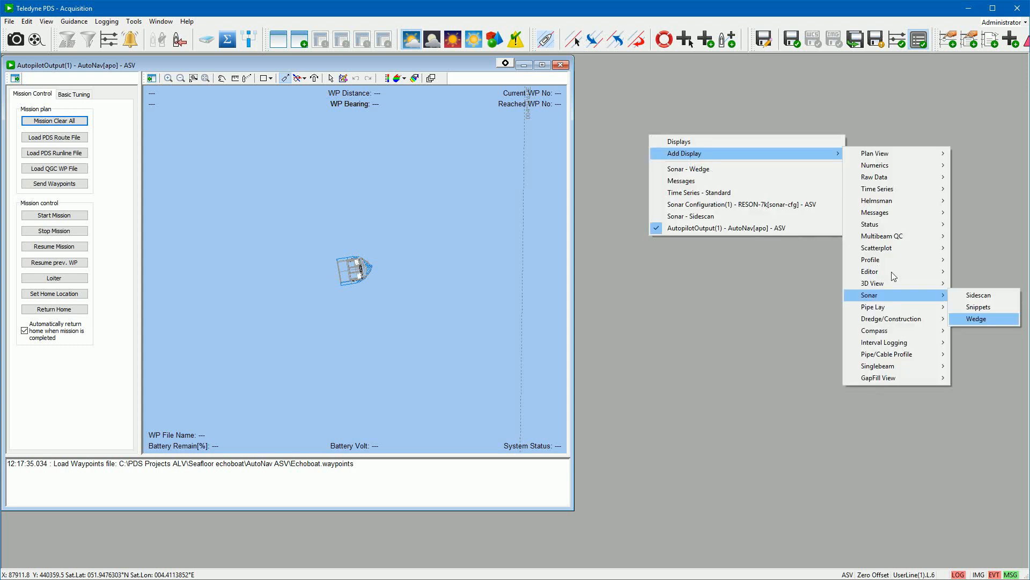
left_click(977, 320)
right_click(700, 160)
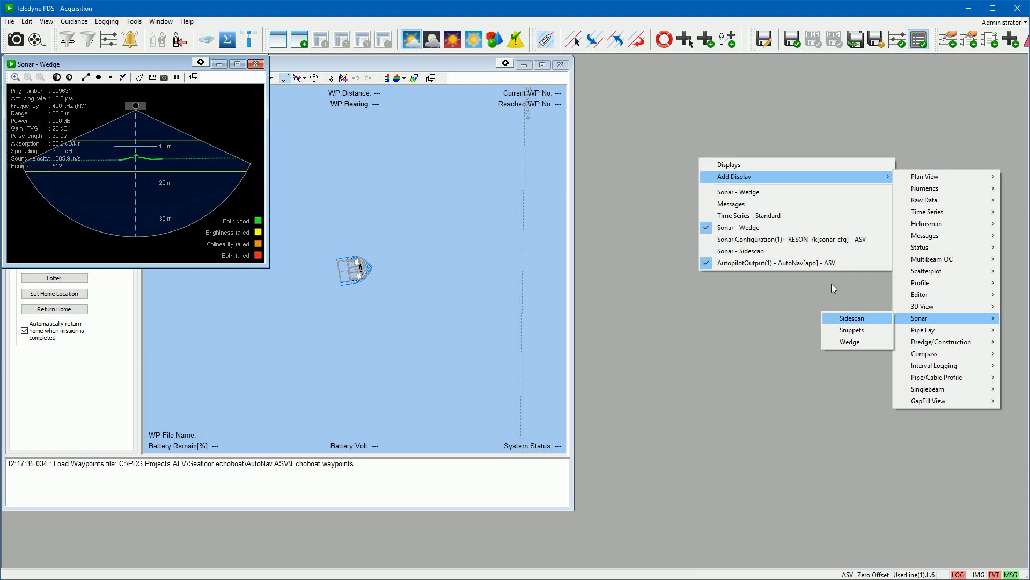
left_click(869, 320)
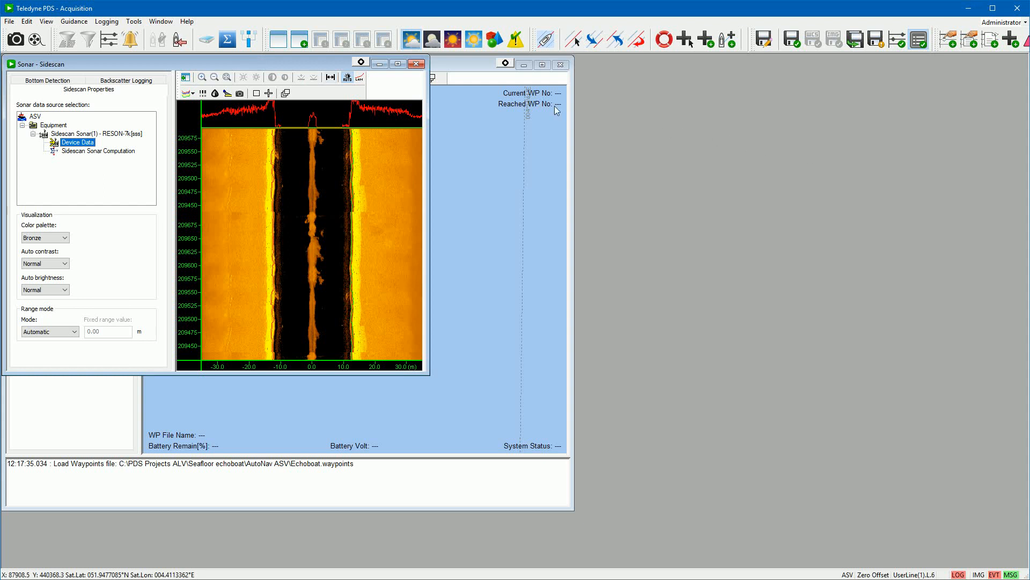
Step: Dock the Sonar Sidescan display to the left and the Sonar Wedge display to the right of the acquisition workspace
right_click(318, 67)
mouse_move(370, 108)
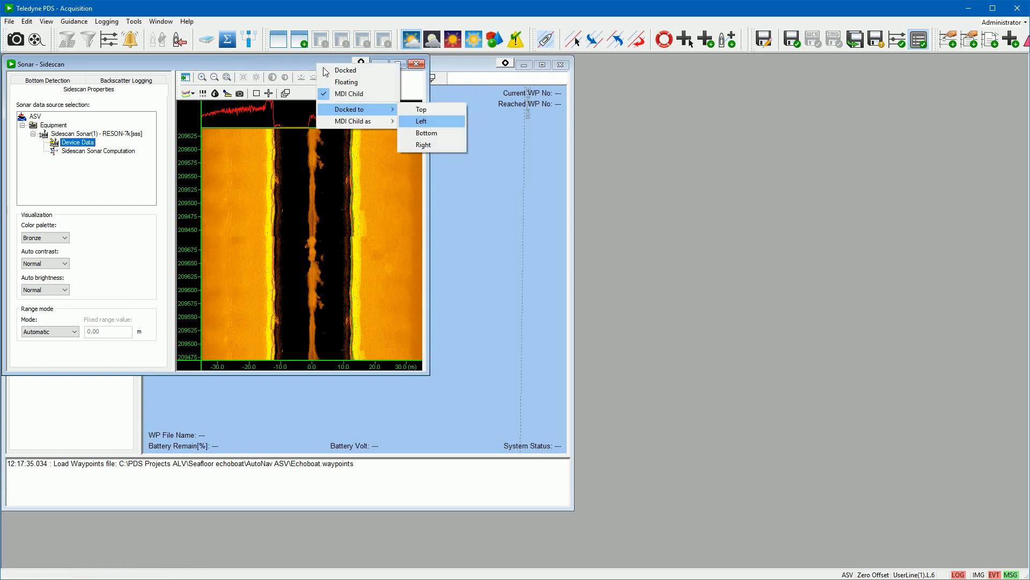
left_click(421, 122)
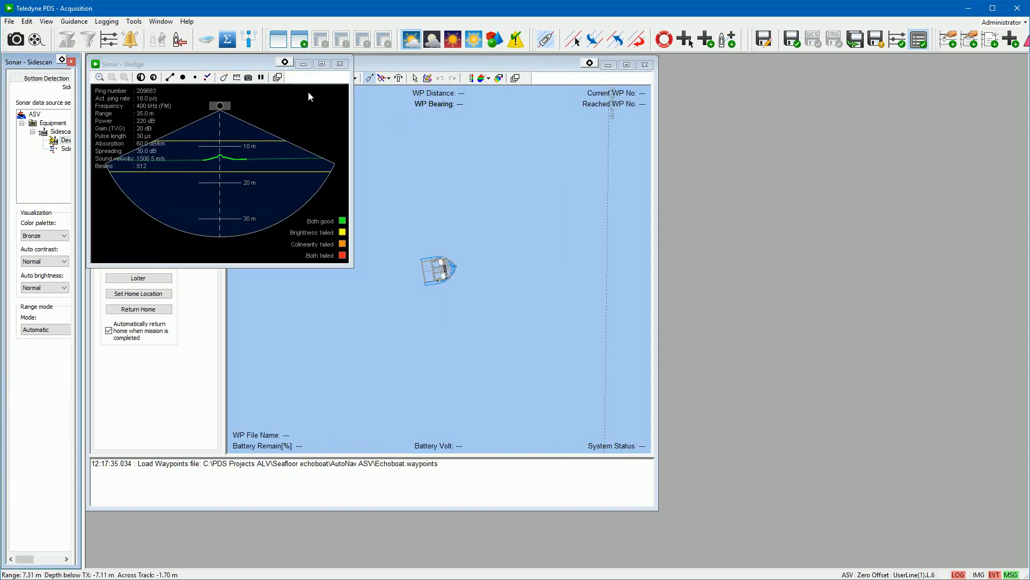
right_click(223, 66)
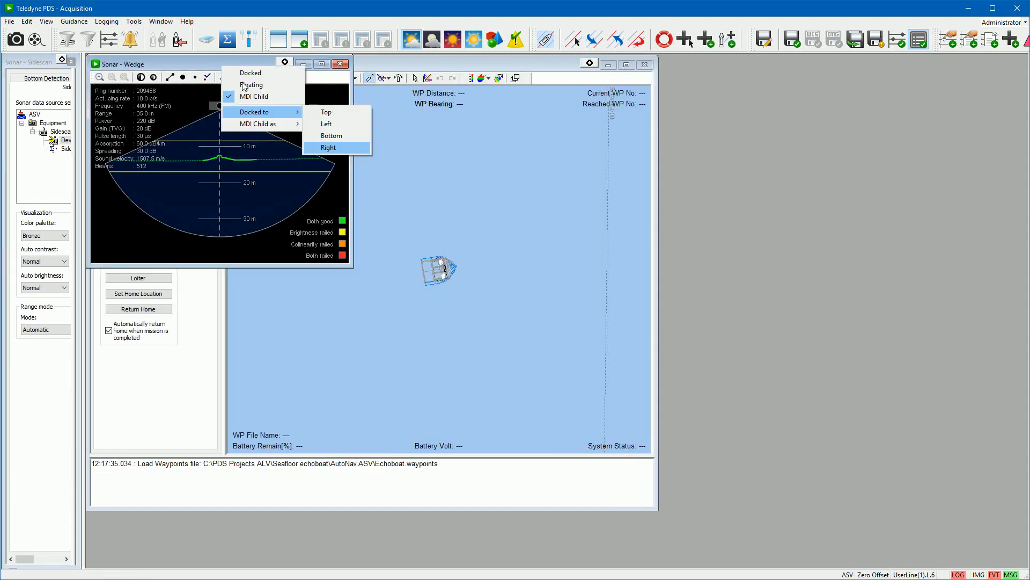
left_click(329, 147)
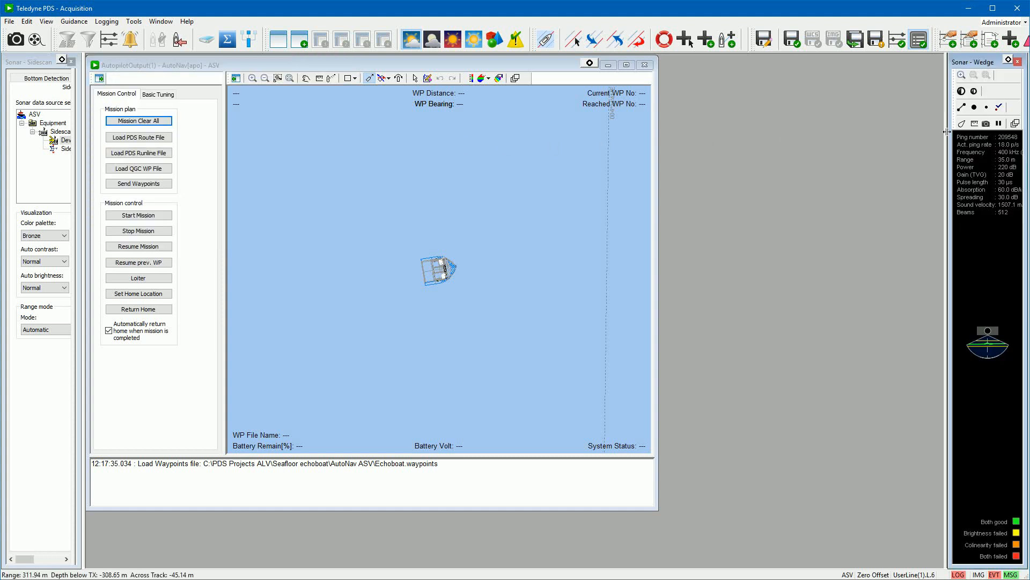
Step: Widen the docked Wedge and Sidescan displays around a maximized AutoNav view, and hide the sidescan properties pane
left_click_drag(947, 131, 859, 132)
left_click(626, 65)
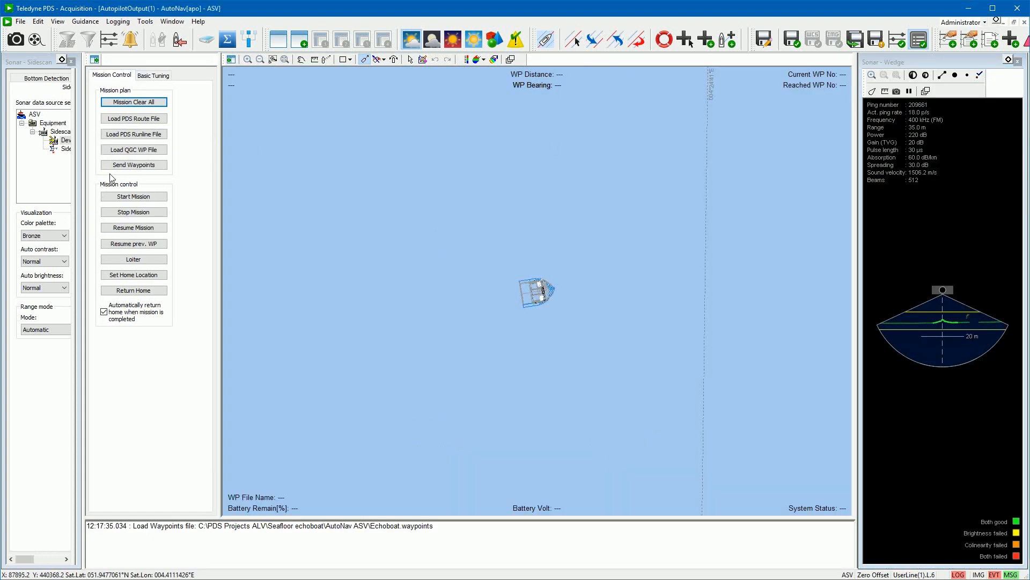
left_click_drag(85, 181, 333, 189)
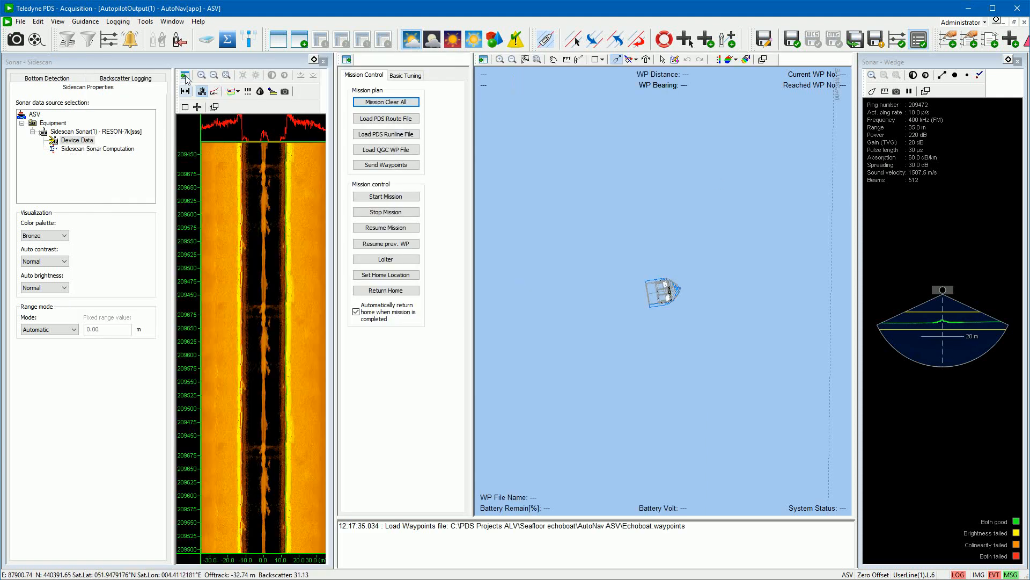
left_click(185, 76)
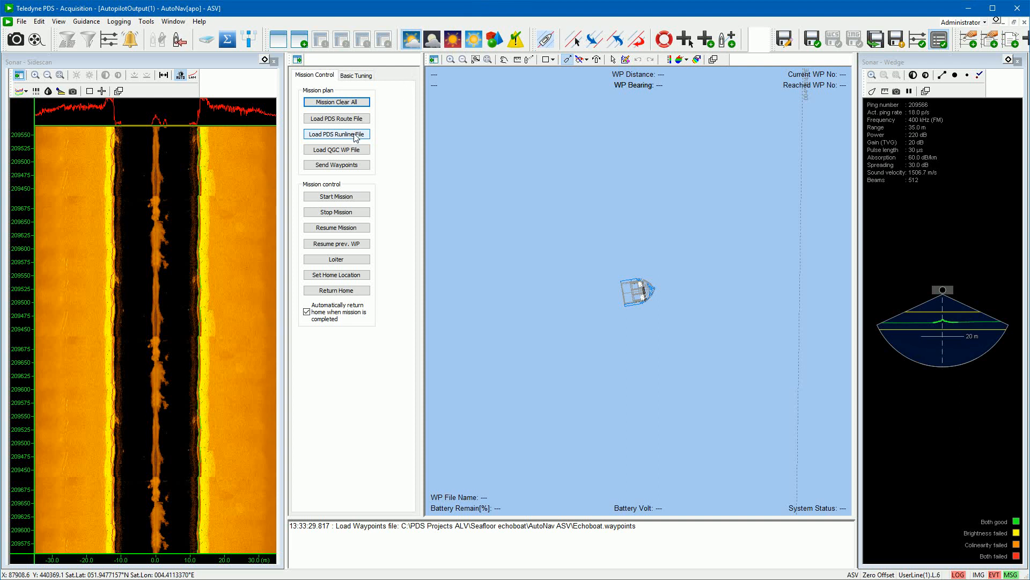
Step: Load the Echoboat runline file into the AutoNav mission plan
left_click(356, 134)
left_click(416, 232)
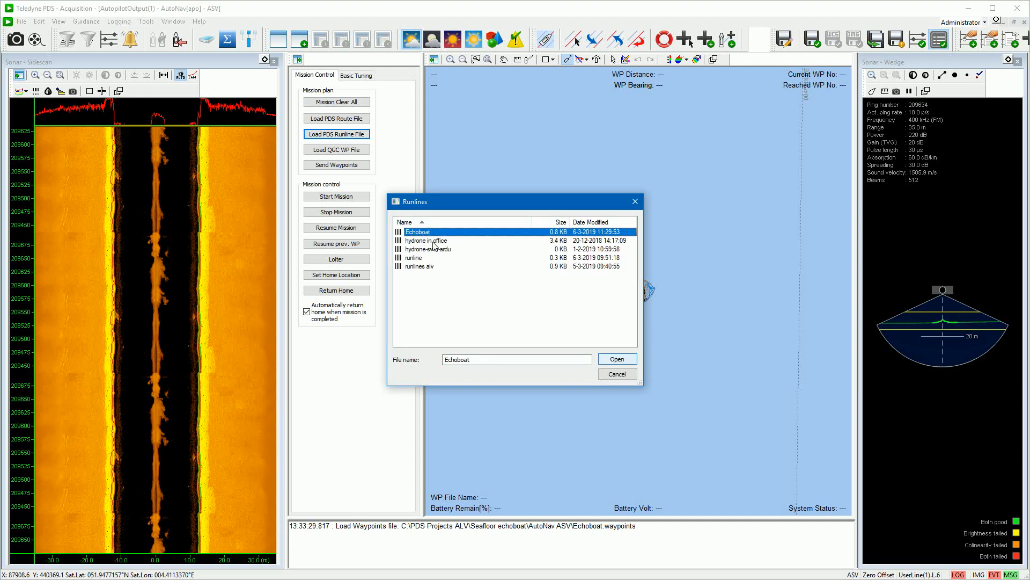
left_click(618, 359)
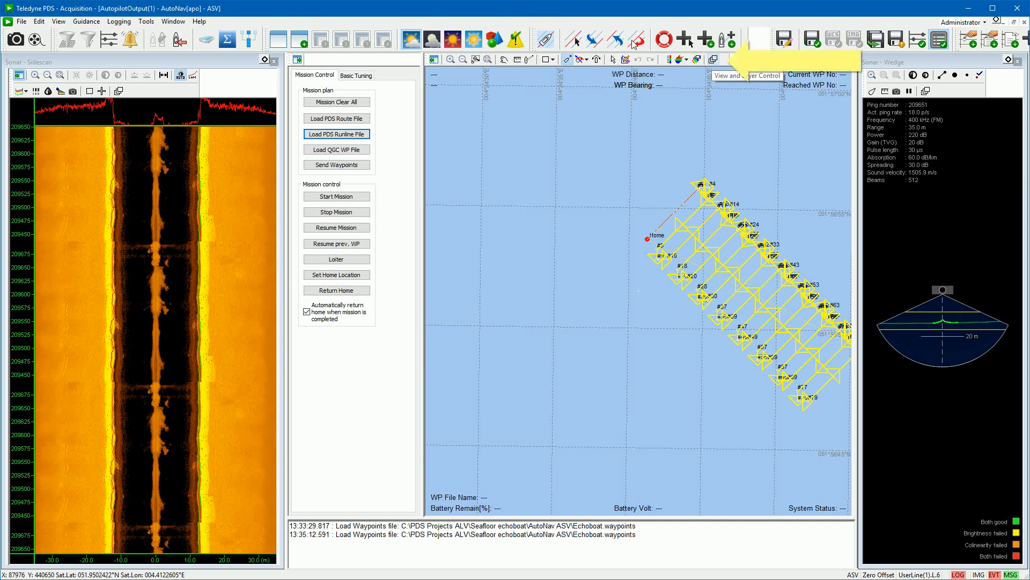
Step: Add a C-MAP layer to the AutoNav map view and close the view and layer control
left_click(712, 60)
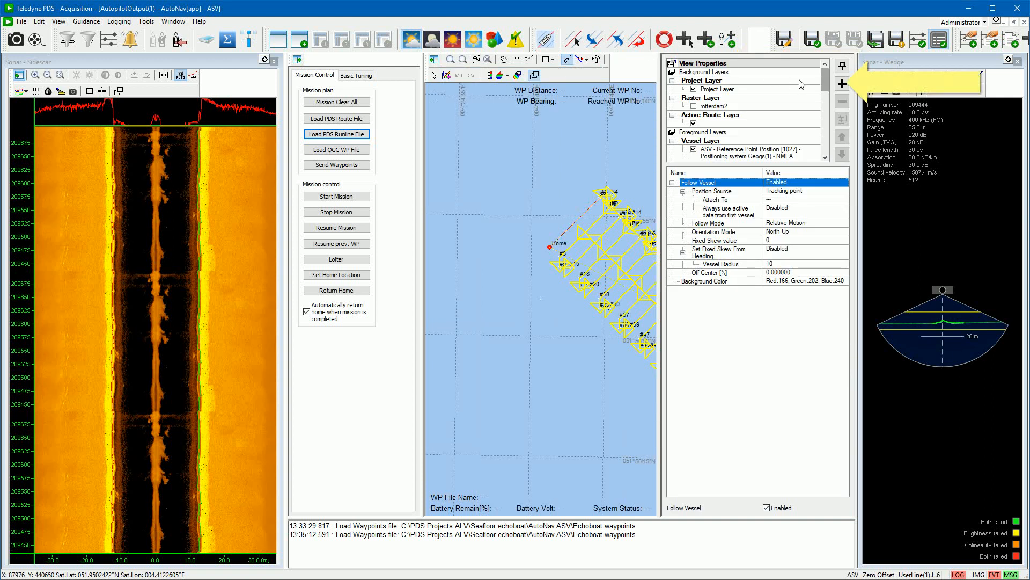
left_click(842, 85)
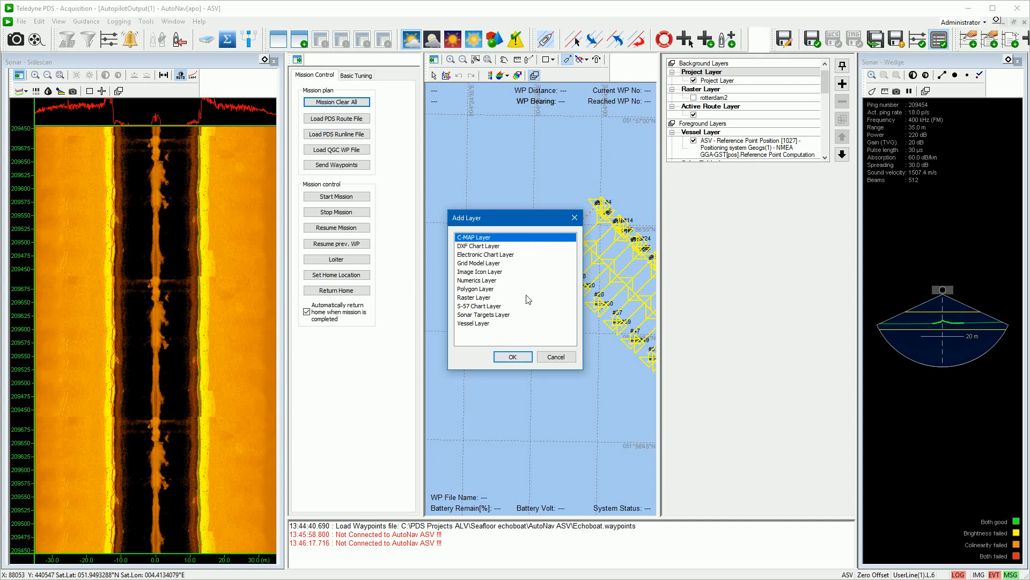
left_click(525, 357)
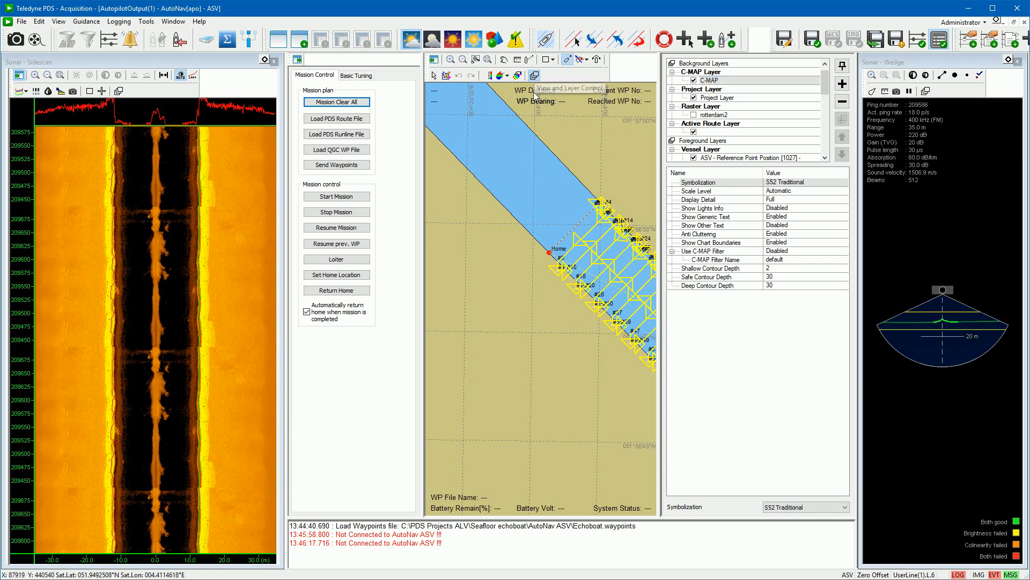
left_click(534, 75)
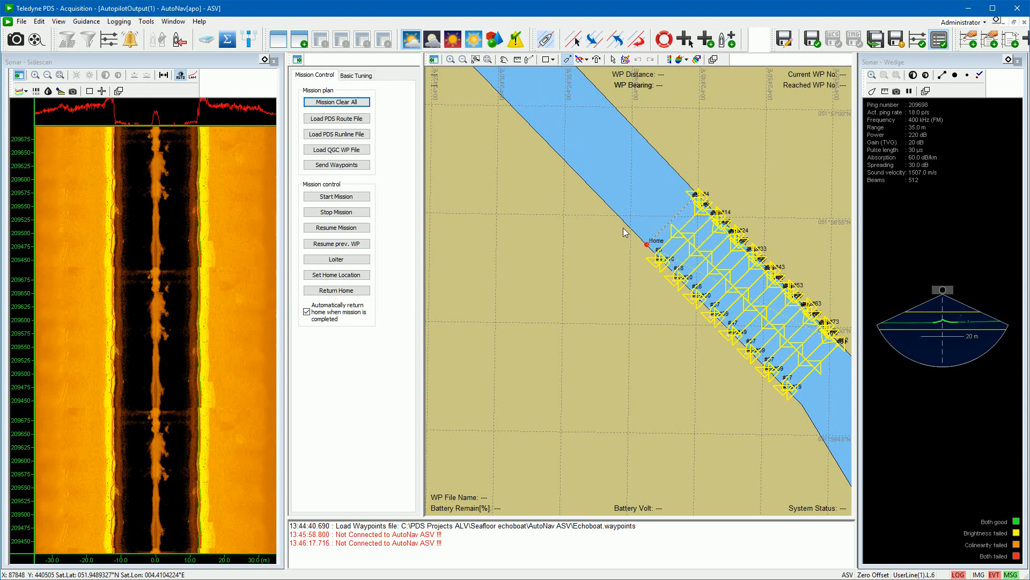
Step: Set the home location at the waterway's bank northwest of the runlines and start the ASV mission
right_click(600, 194)
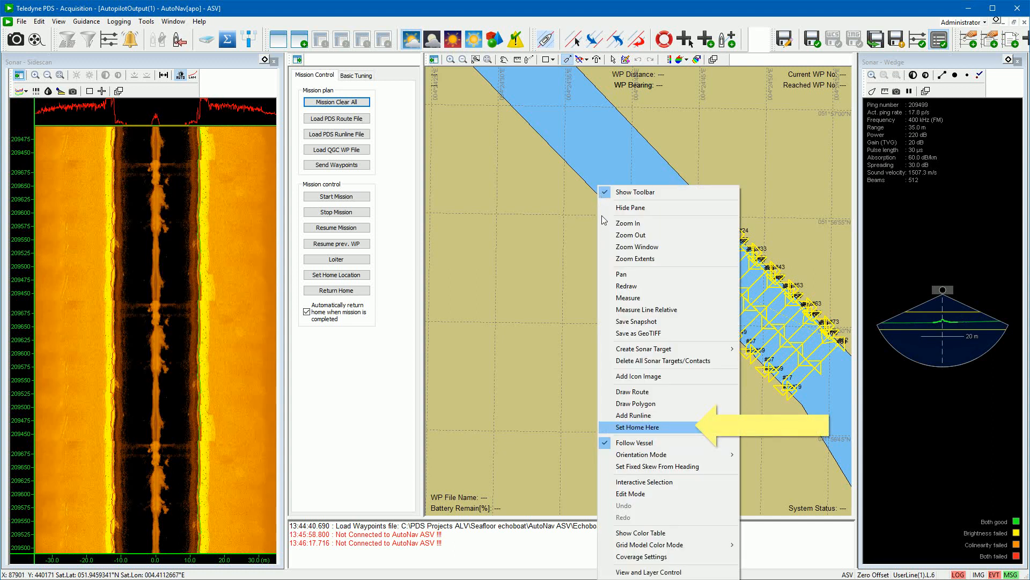
left_click(635, 427)
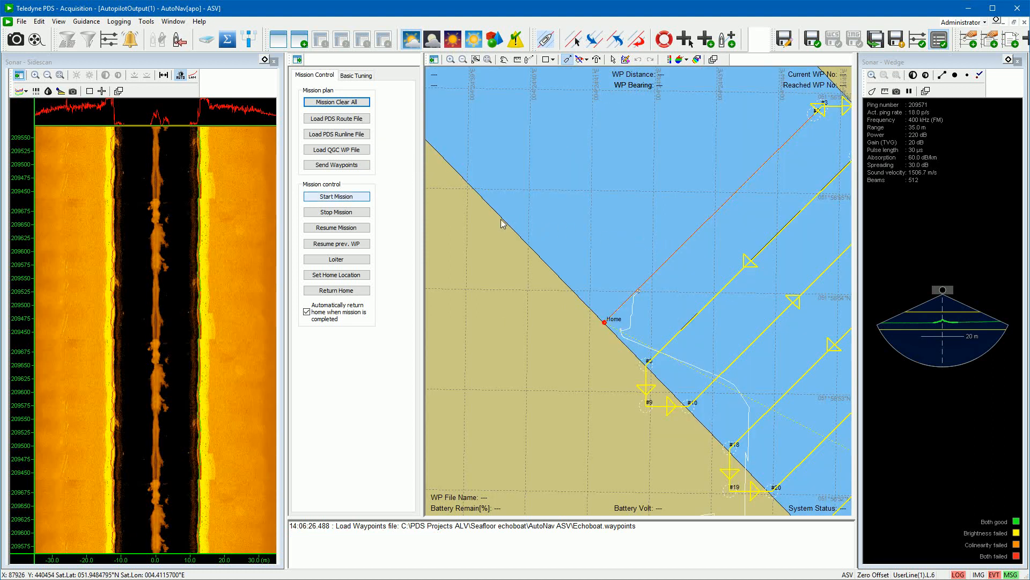
left_click(351, 198)
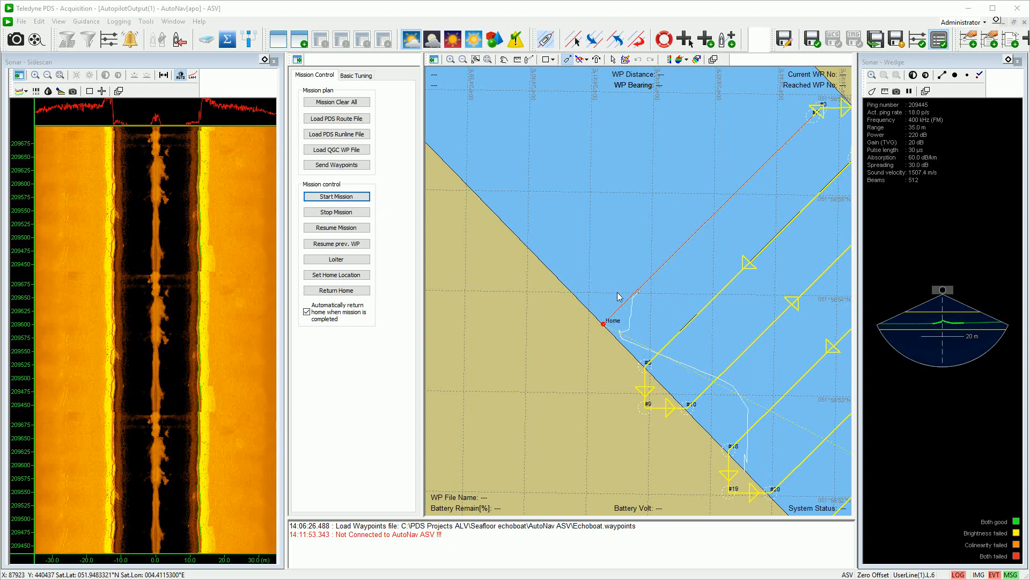
Step: Examine the ASV's position along the line from home on the map, and display the AutoNav basic tuning parameters
scroll(621, 298, "up", 5)
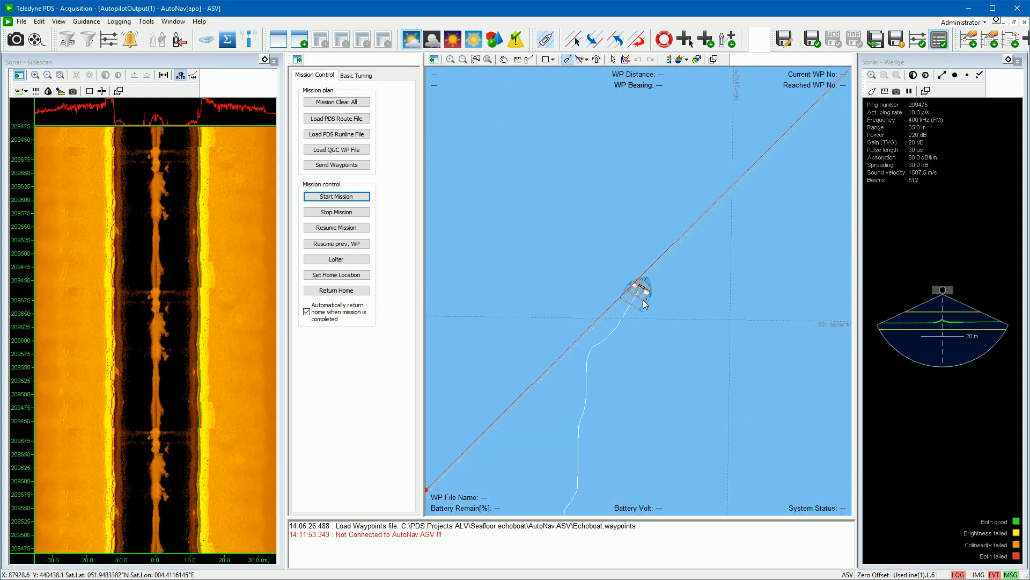
scroll(644, 300, "down", 2)
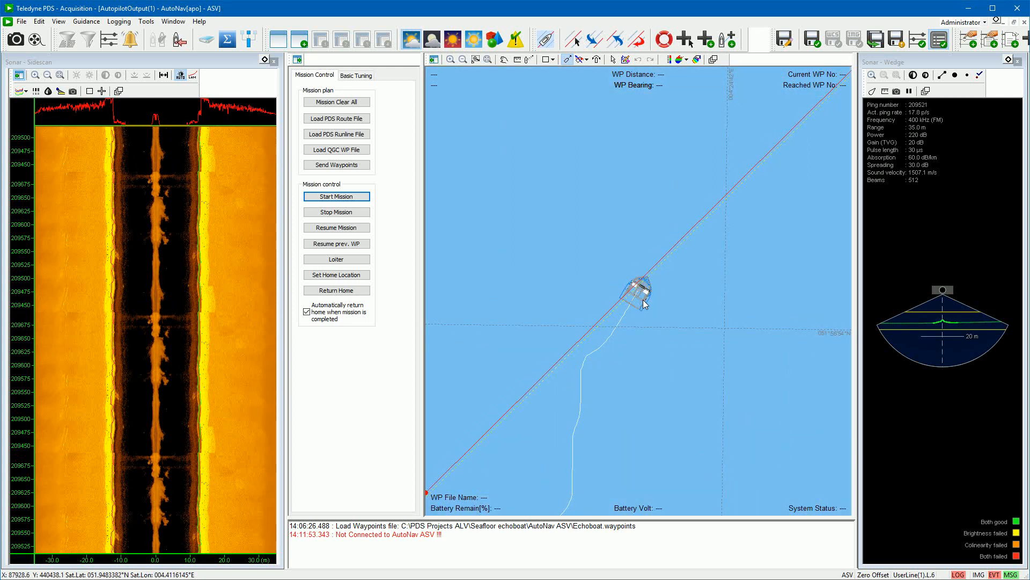
scroll(643, 299, "down", 1)
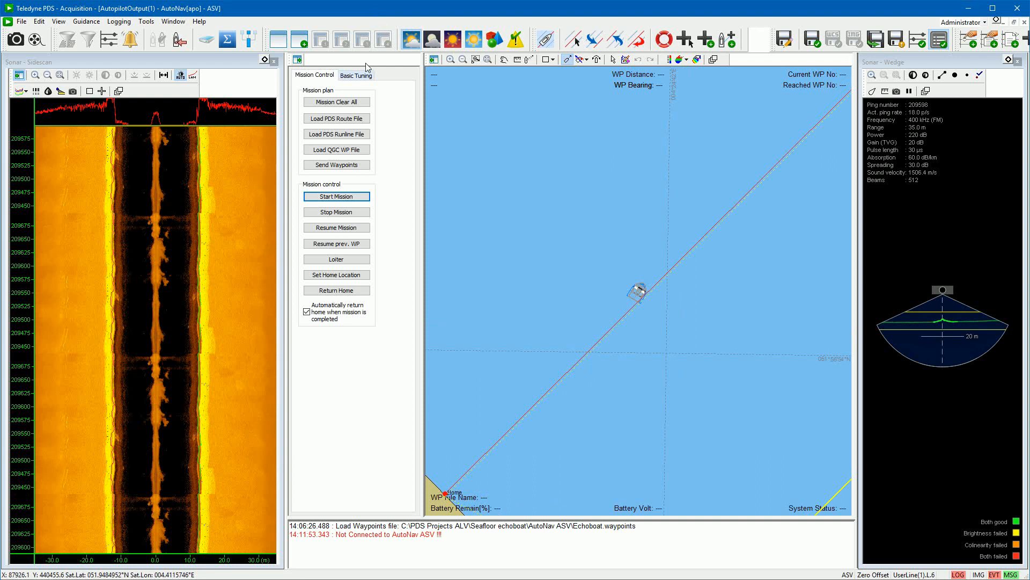
left_click(365, 79)
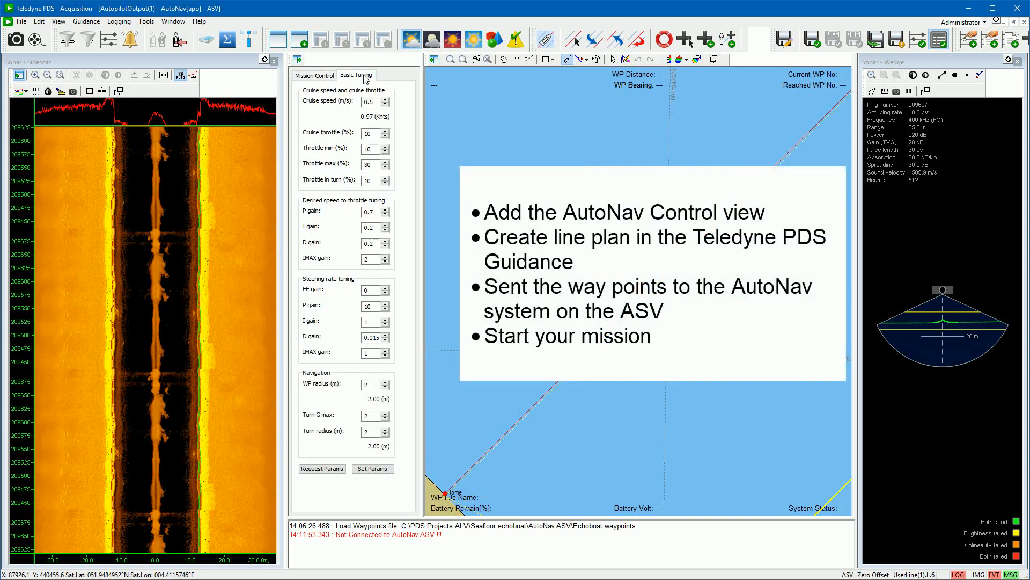